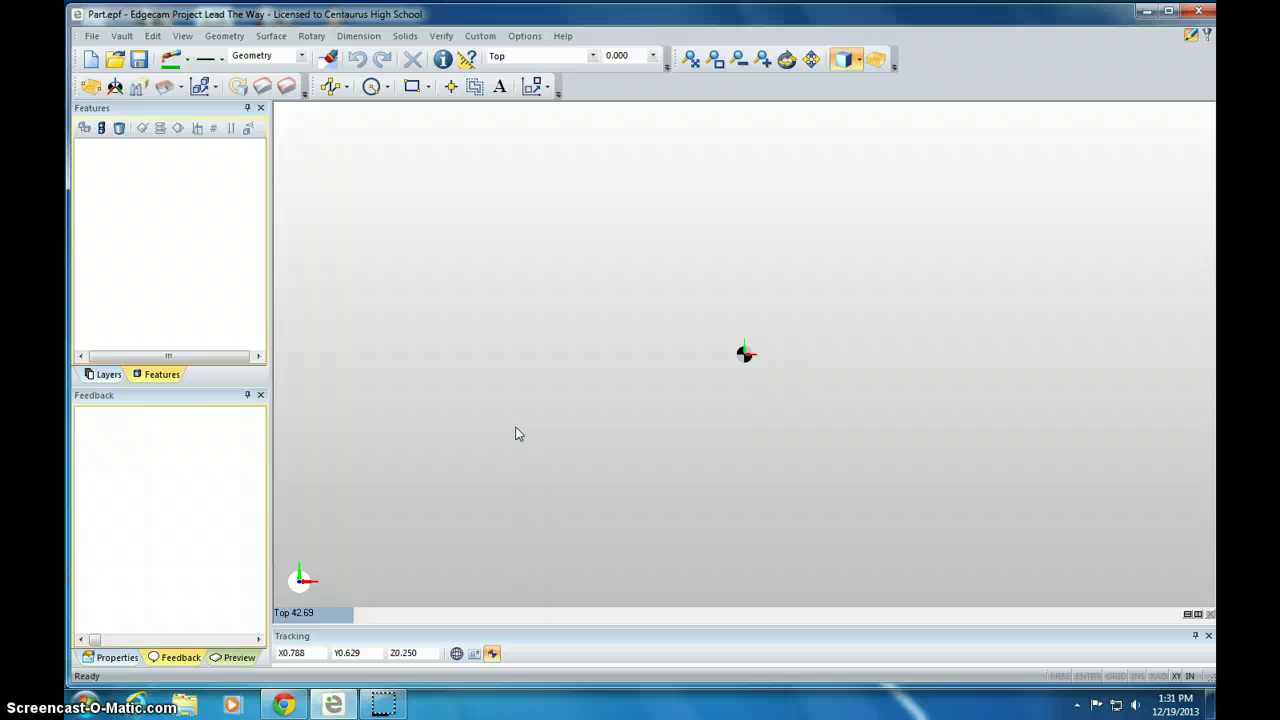
Open the Gigaflange part file and orbit the solid into an isometric 3-D view.
click(115, 59)
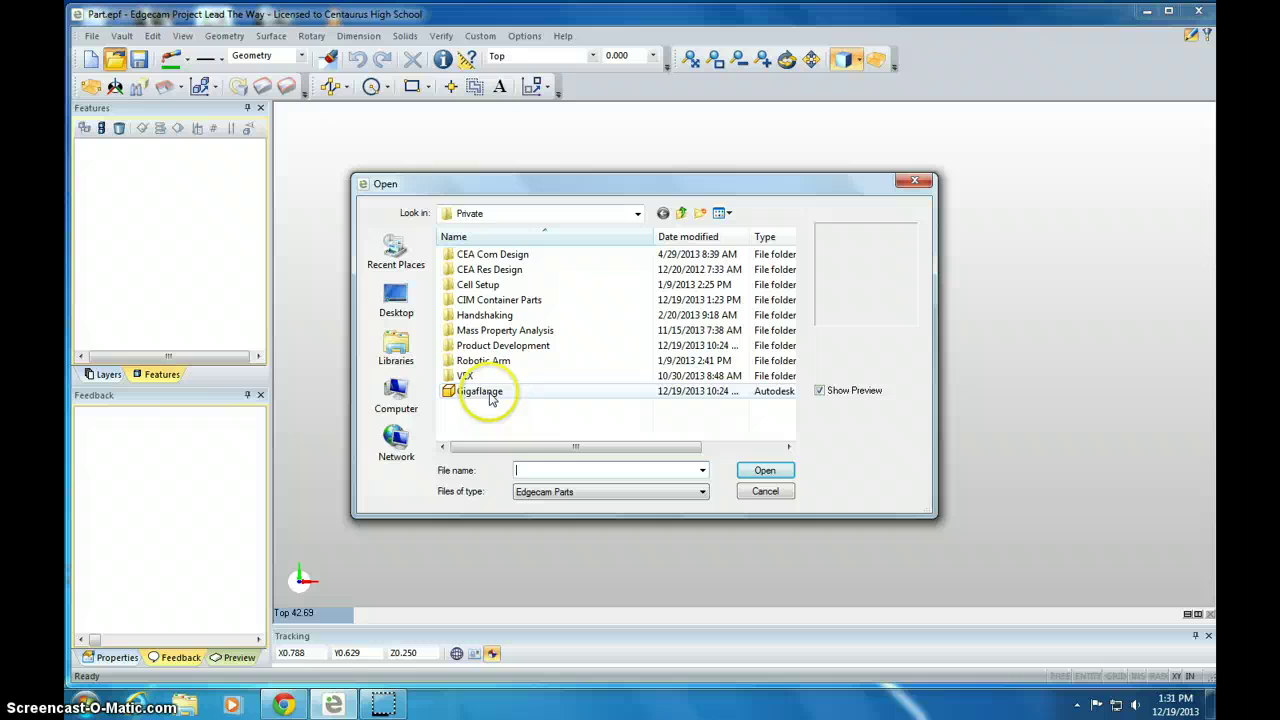
click(482, 391)
click(764, 471)
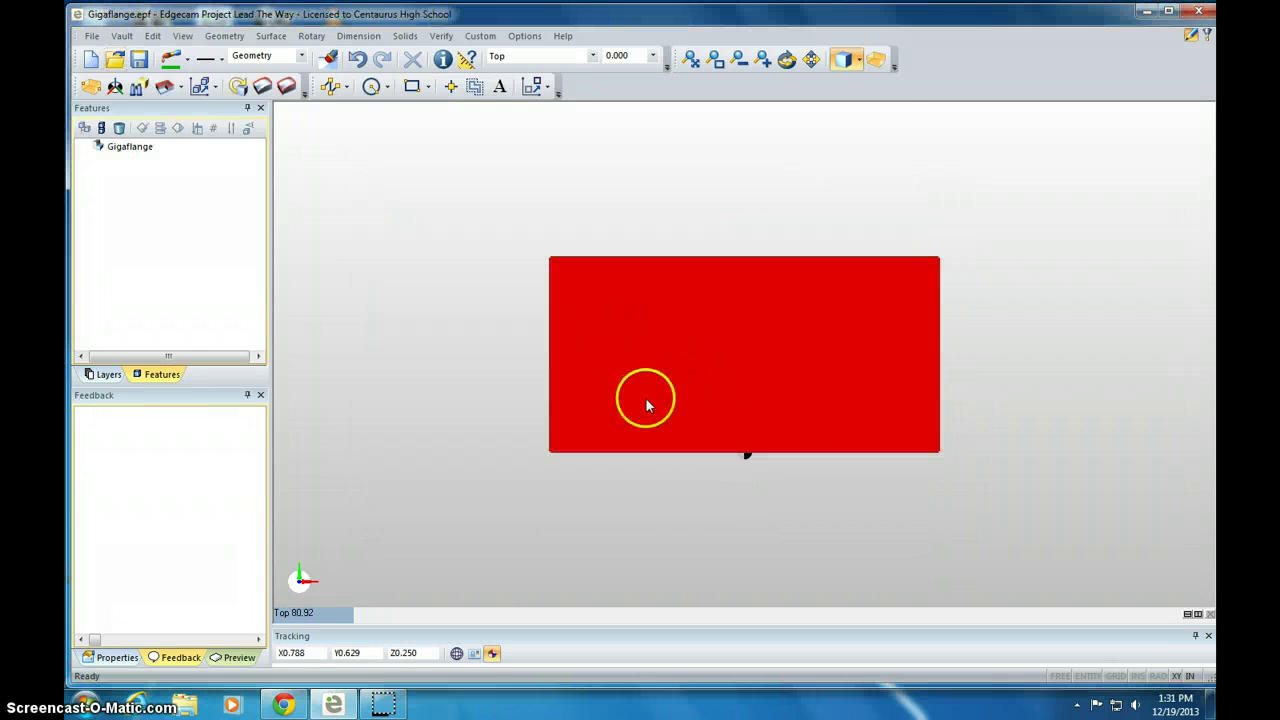
middle_drag(801, 390, 894, 360)
click(788, 378)
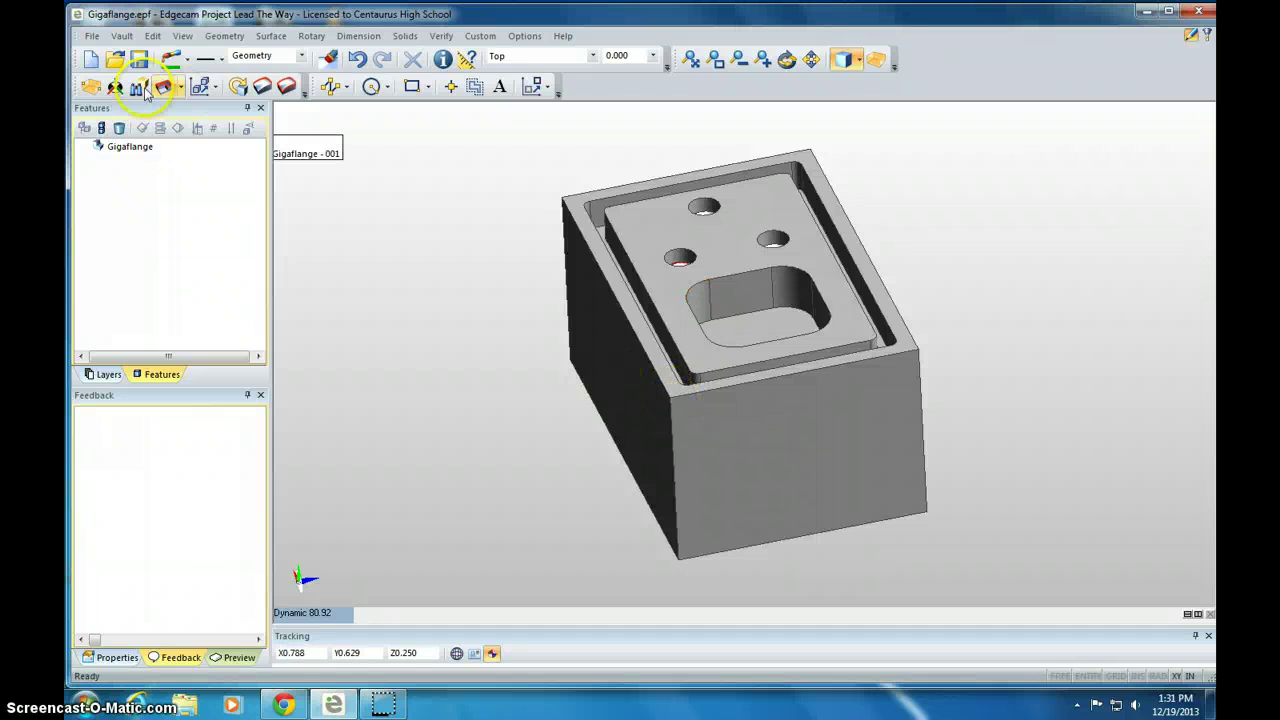
Add an automatic Box stock with zero offsets around the Gigaflange part.
click(91, 88)
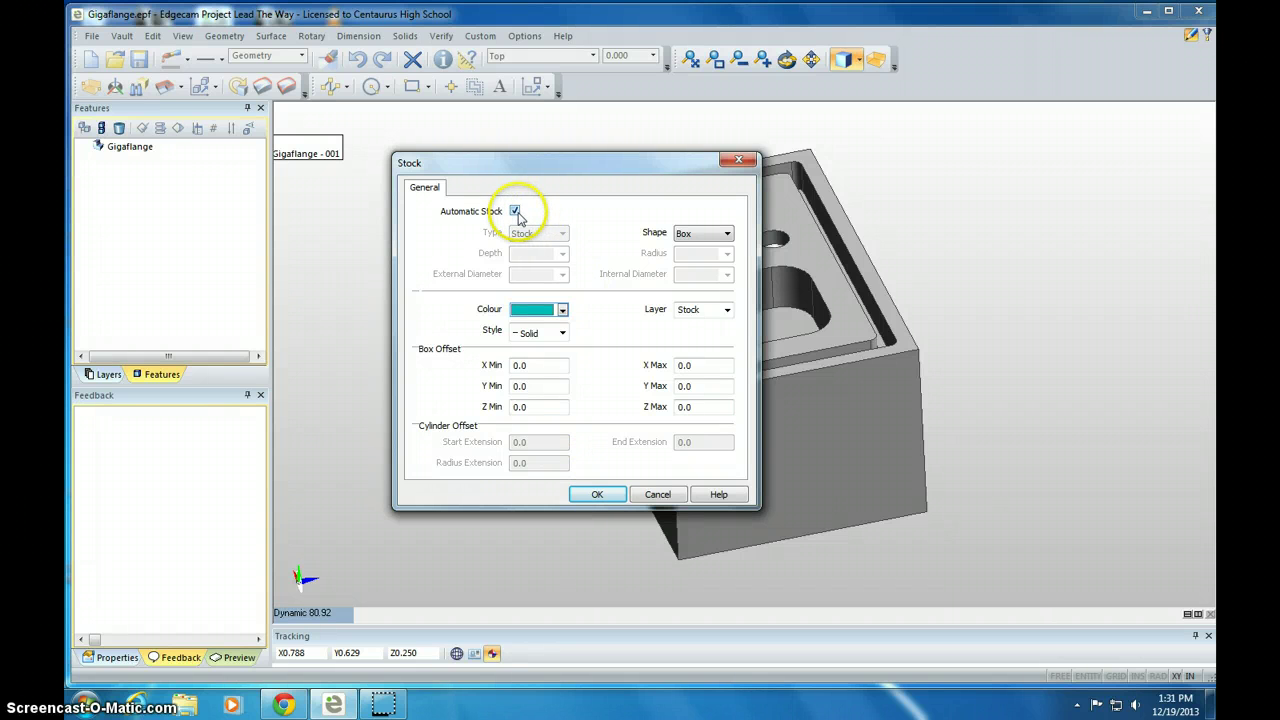
click(590, 493)
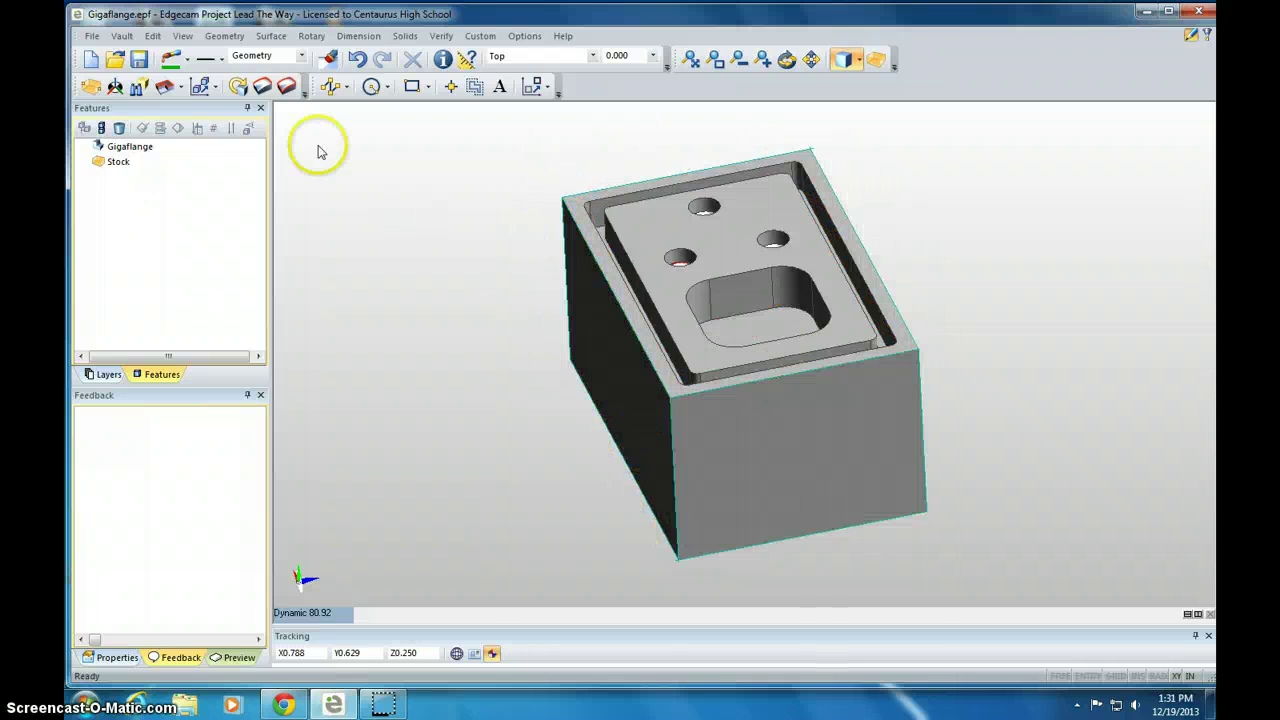
Start a new CPL with its Plane defined Through 3 Points.
click(222, 36)
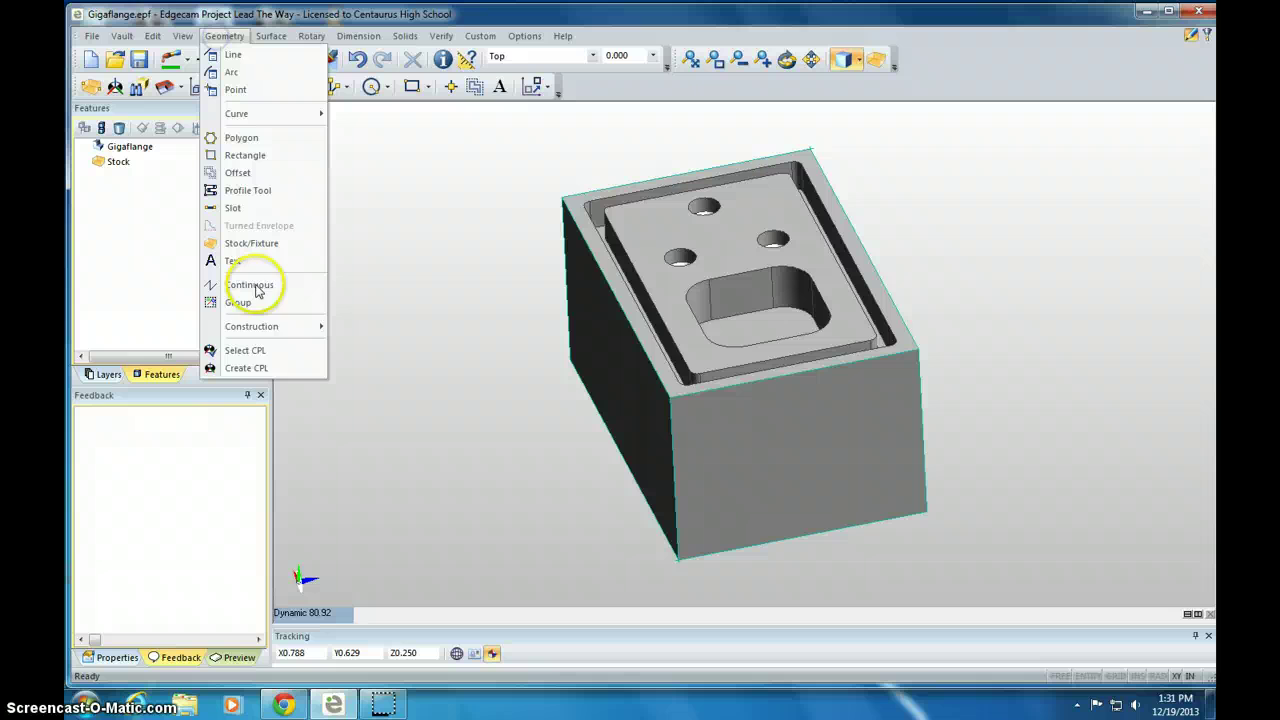
click(248, 368)
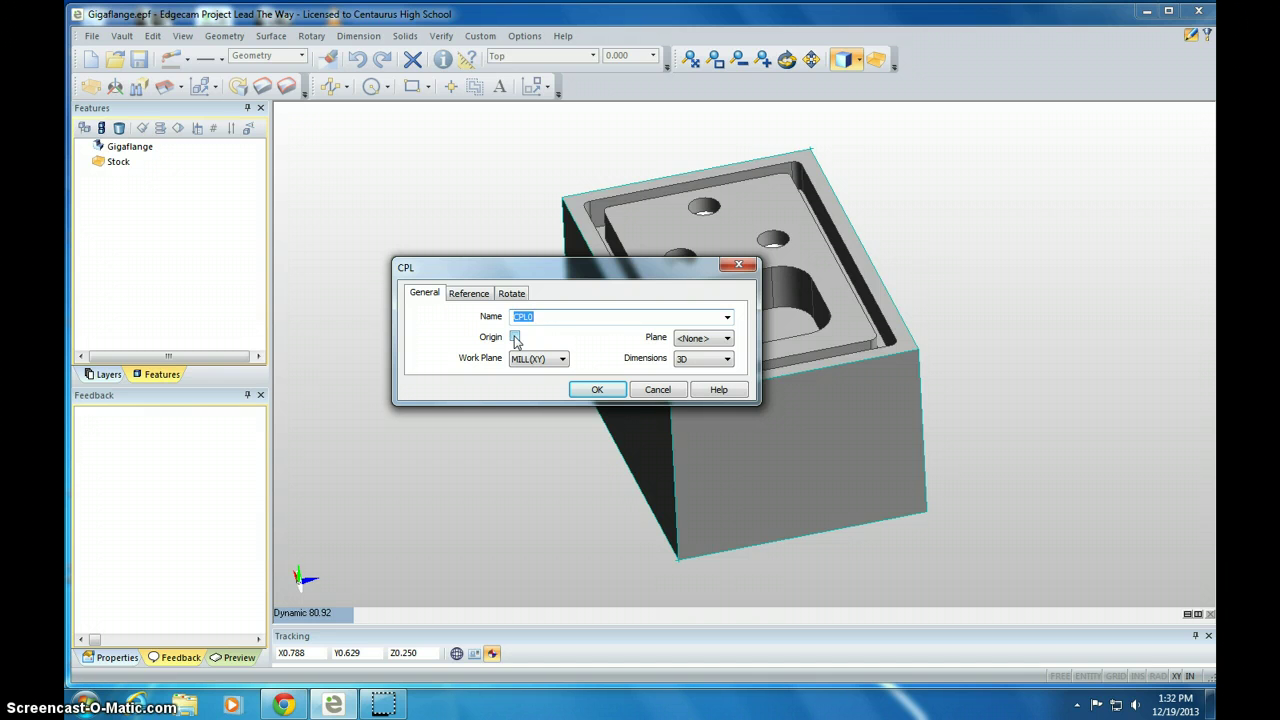
click(685, 338)
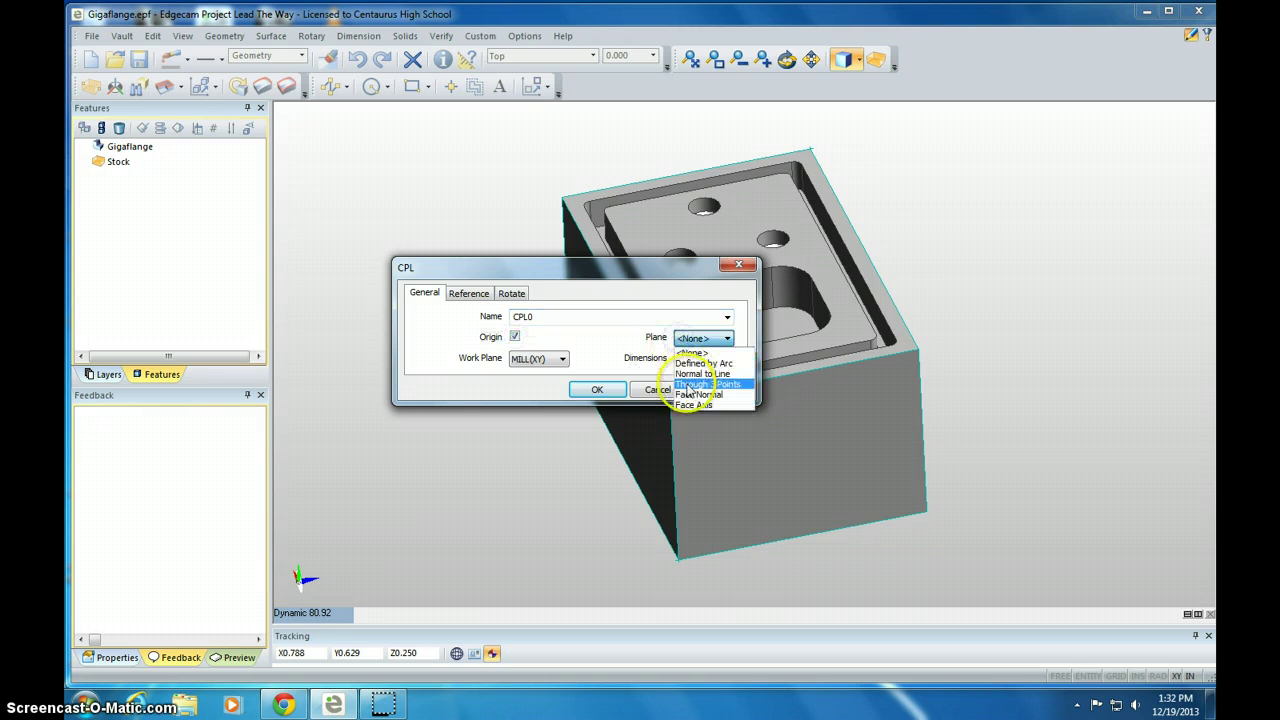
click(688, 385)
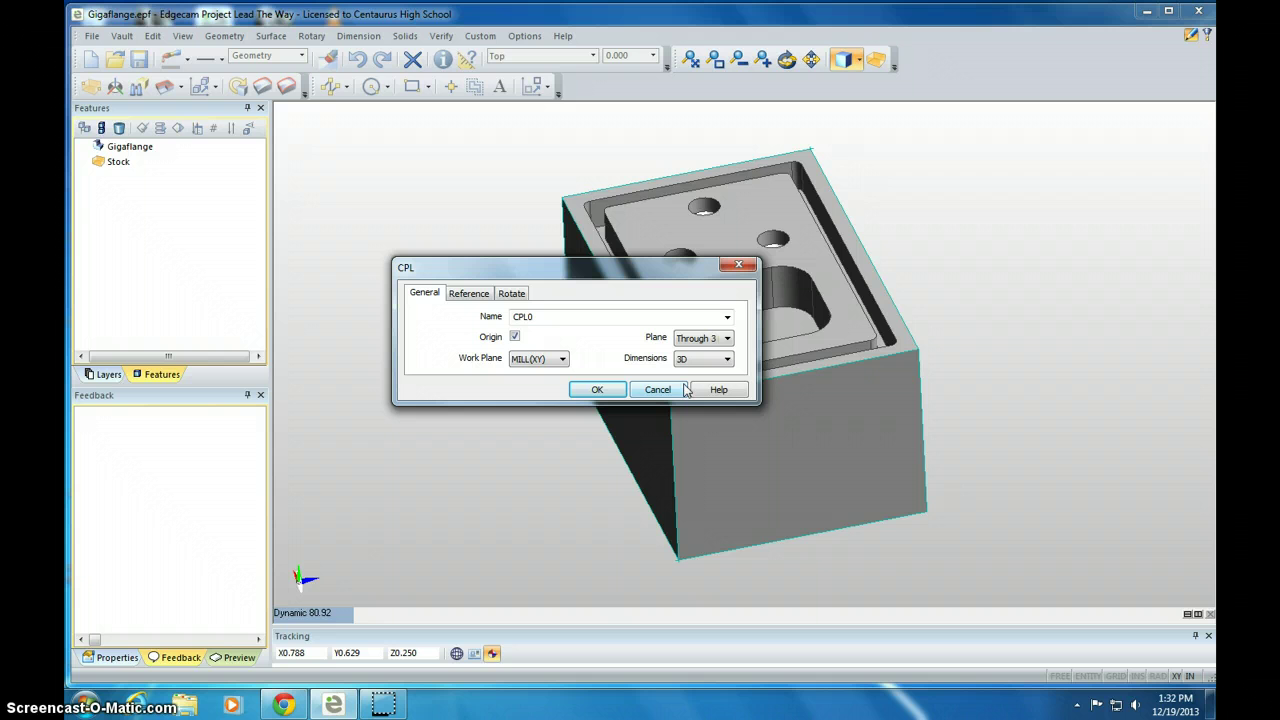
click(521, 360)
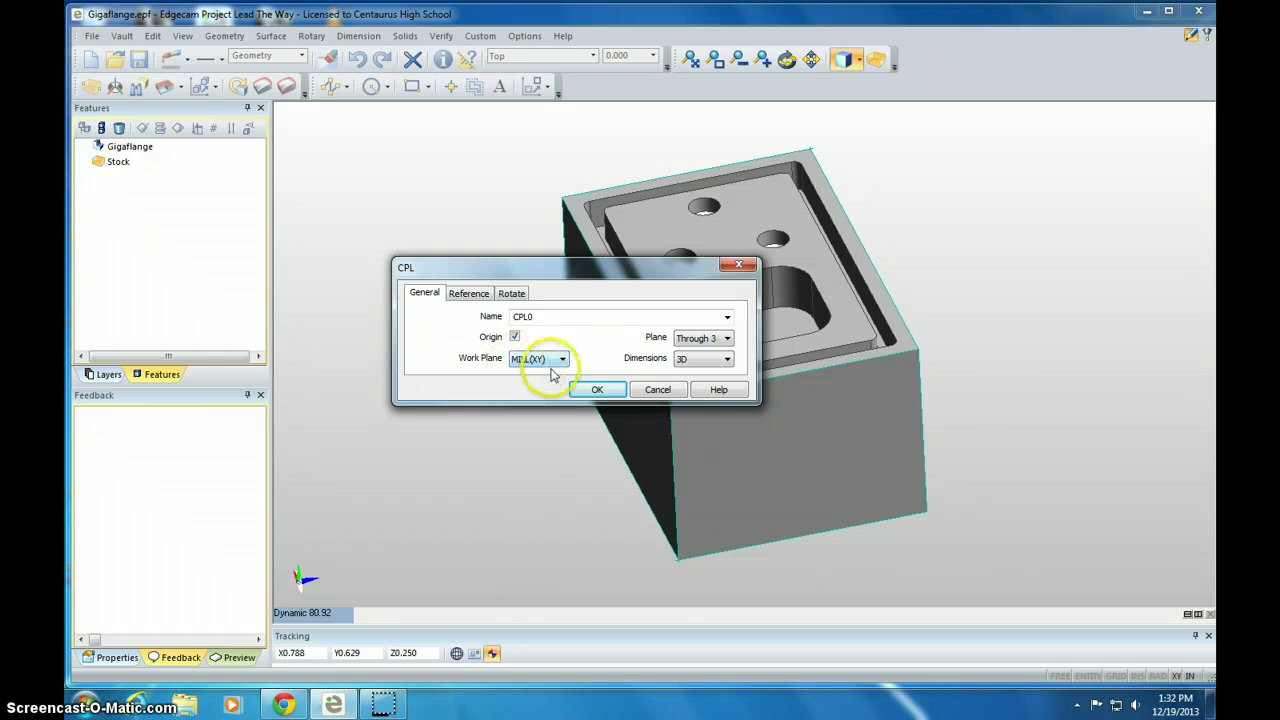
click(600, 390)
Pick three corners of the top face and set CPL0's origin at a top corner.
drag(706, 390, 672, 392)
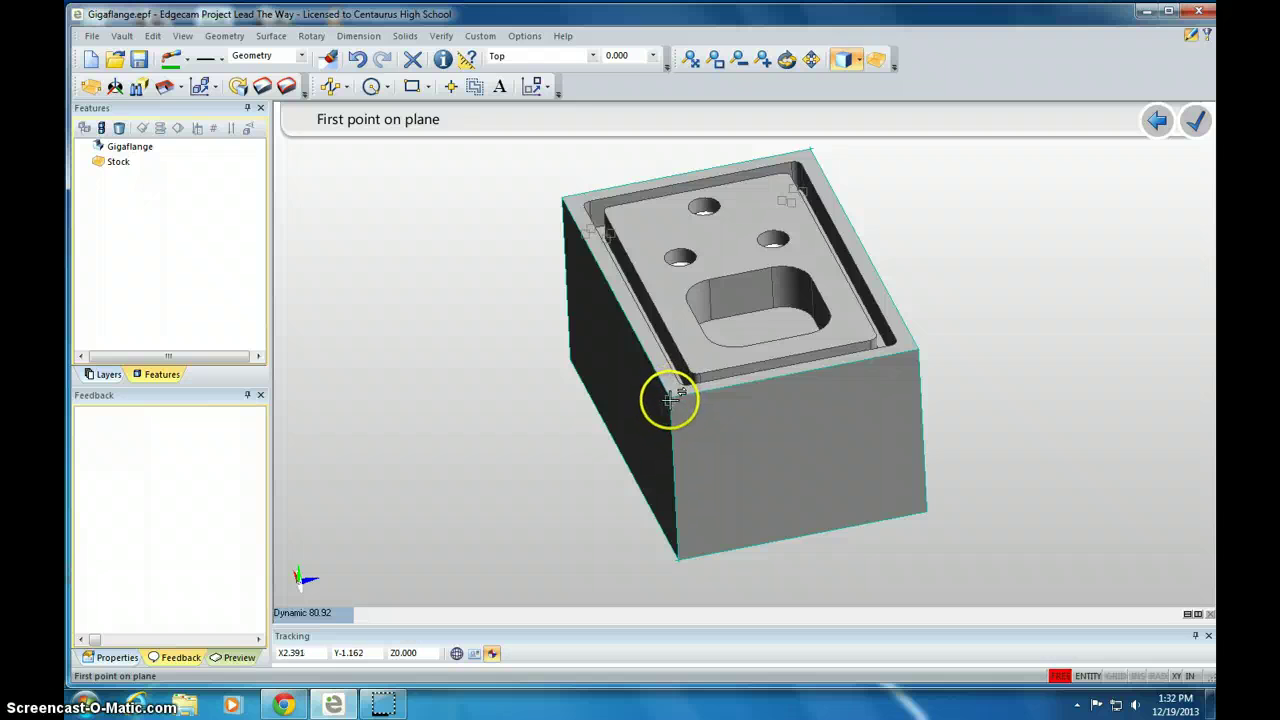
middle_drag(724, 395, 640, 346)
click(591, 296)
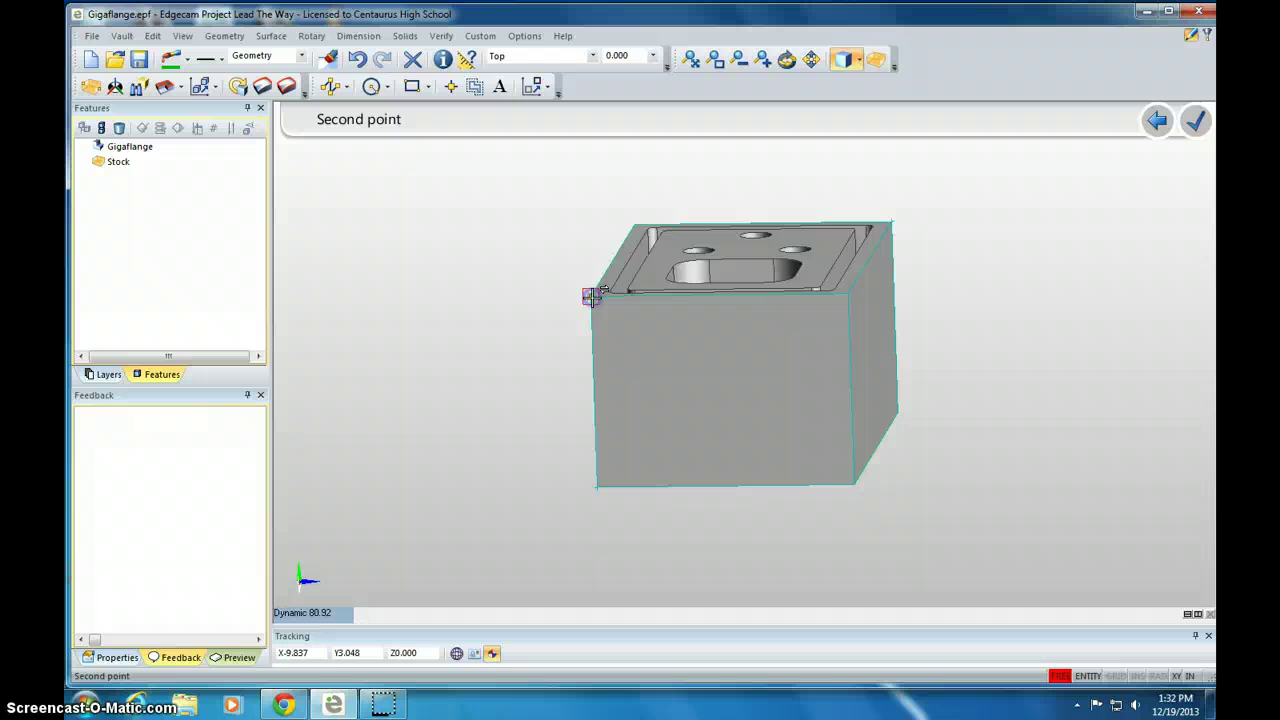
middle_drag(592, 297, 815, 220)
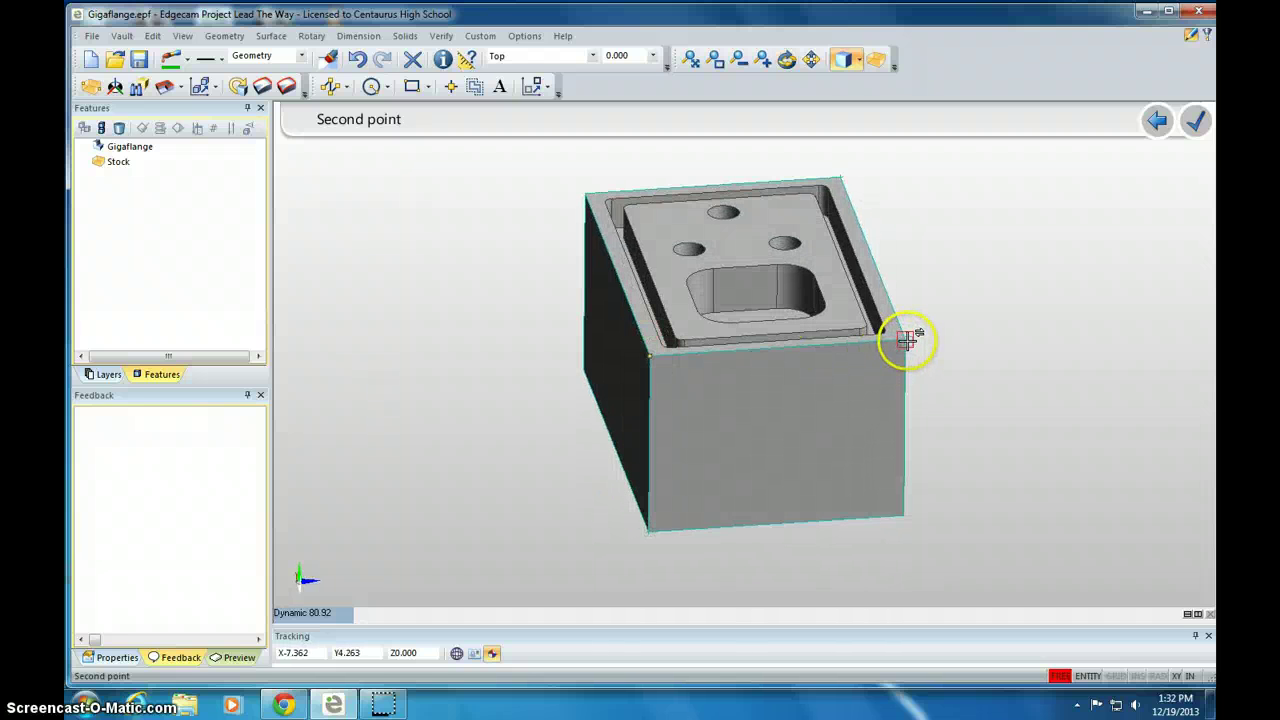
click(585, 192)
middle_drag(580, 191, 569, 253)
click(597, 344)
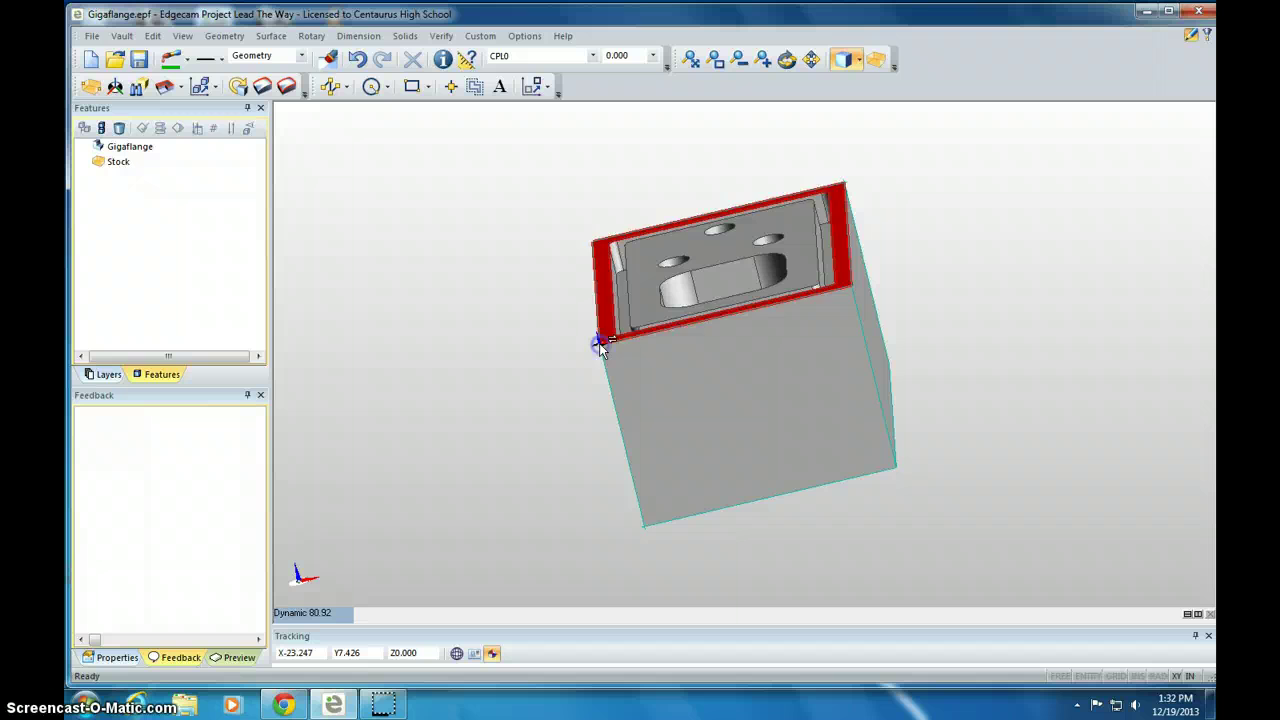
mouse_move(658, 369)
middle_down()
mouse_move(600, 371)
mouse_move(663, 420)
mouse_move(720, 428)
mouse_move(743, 417)
mouse_move(744, 367)
mouse_move(811, 334)
mouse_move(923, 369)
mouse_move(729, 400)
mouse_move(670, 371)
mouse_move(776, 354)
mouse_move(789, 277)
mouse_move(635, 383)
mouse_move(642, 368)
middle_up()
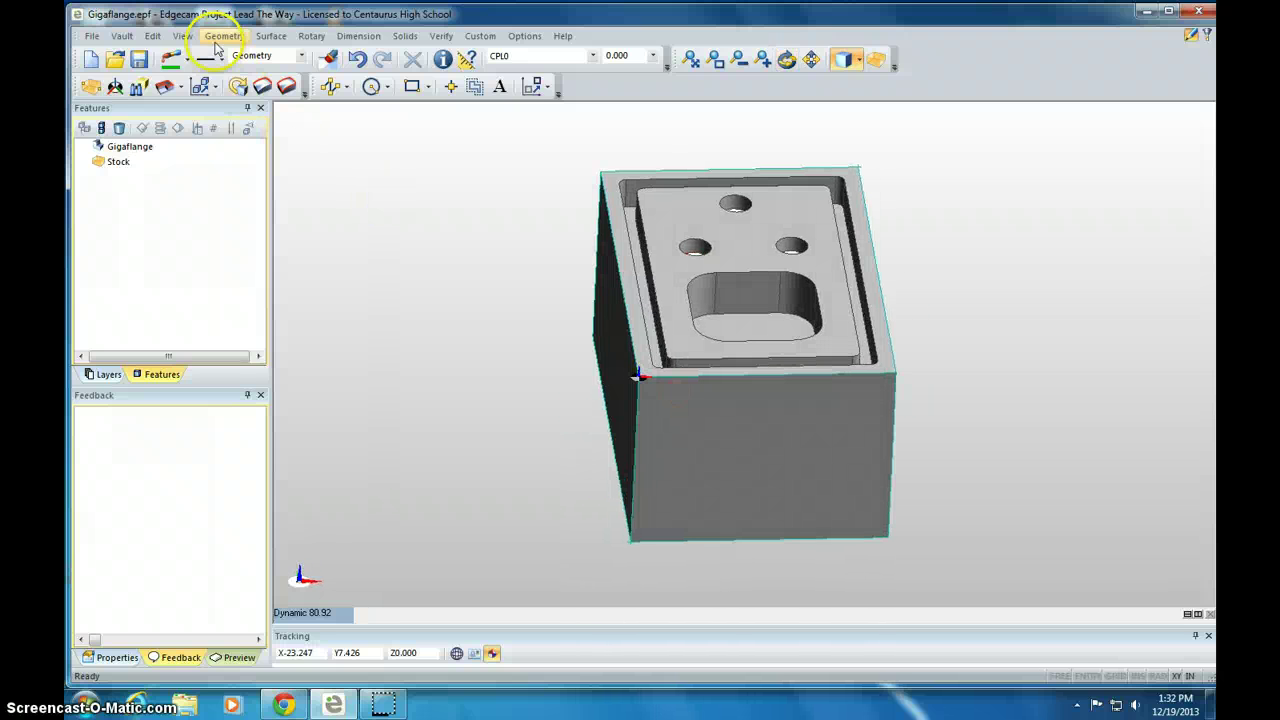
Run Feature Finder on Auto to recognise the bosses, flat face, pockets and blind hole.
click(152, 36)
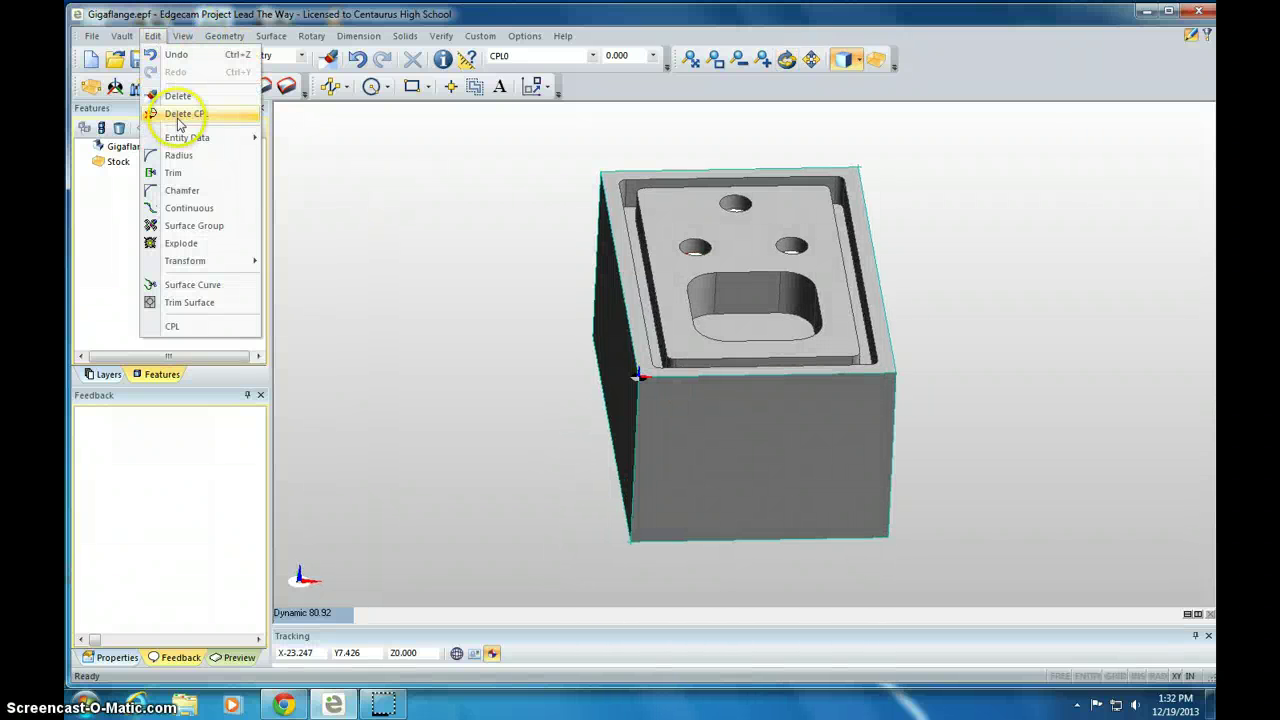
mouse_move(228, 36)
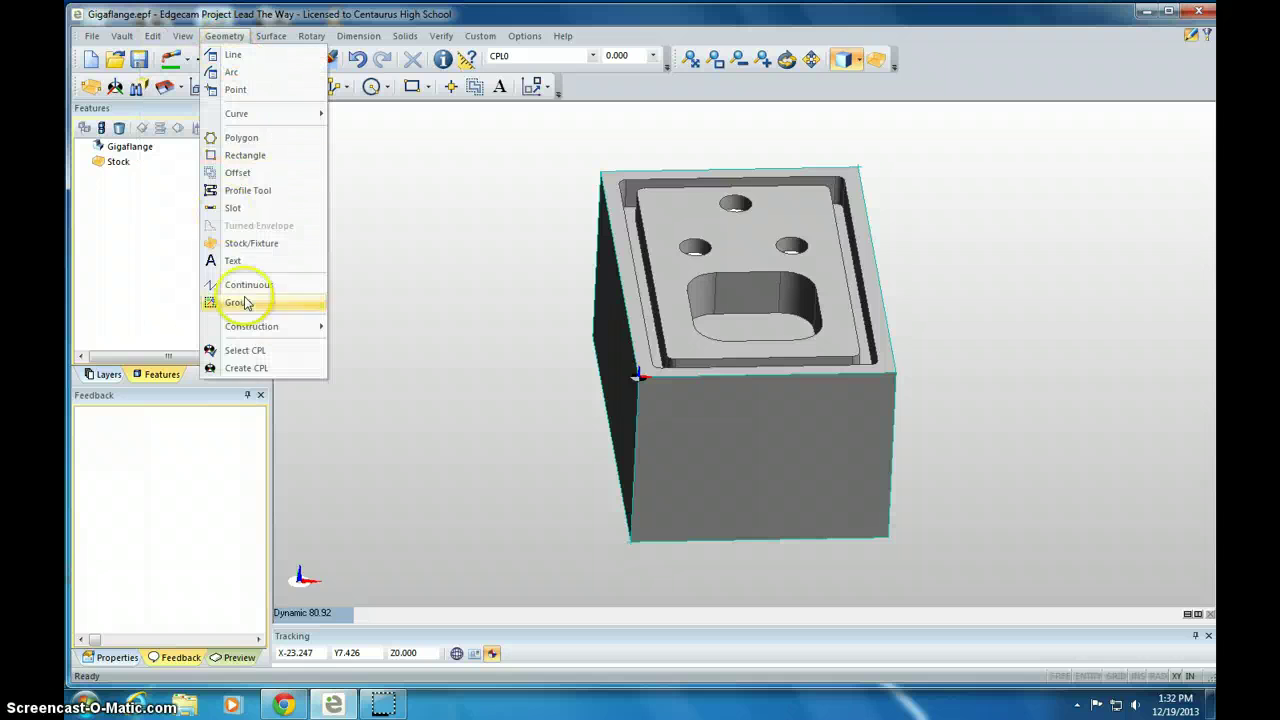
click(250, 368)
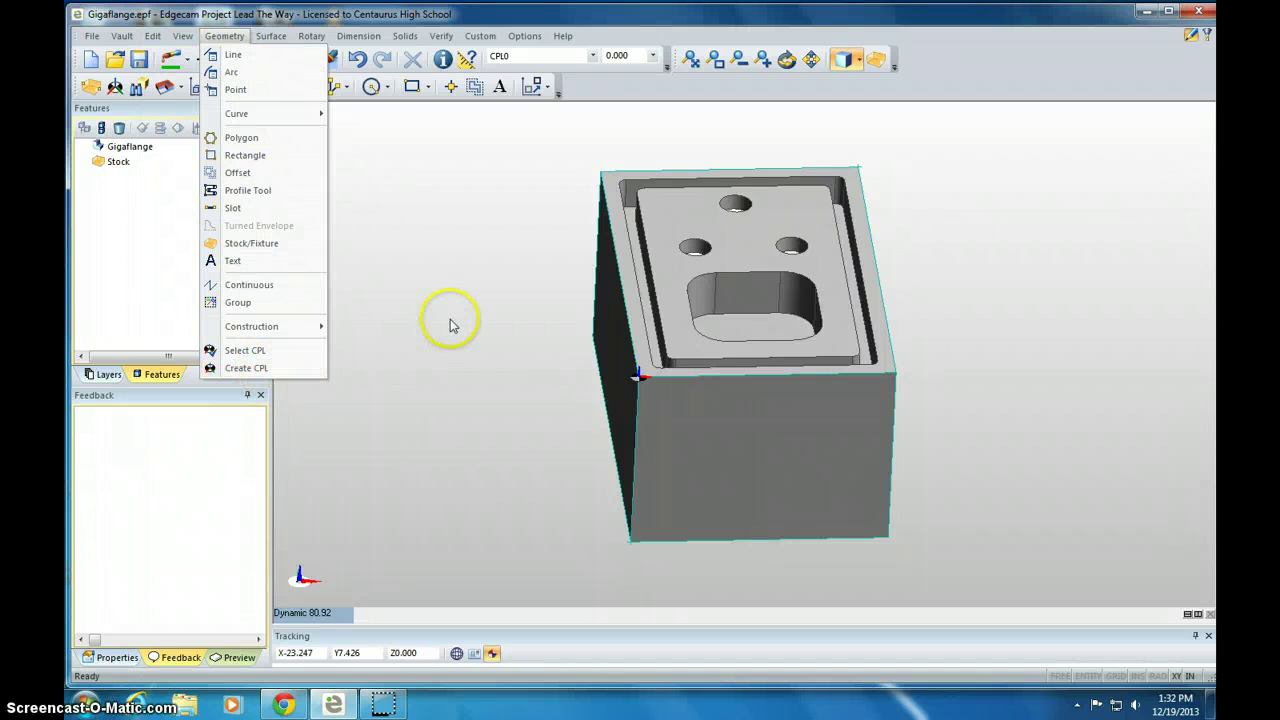
click(640, 374)
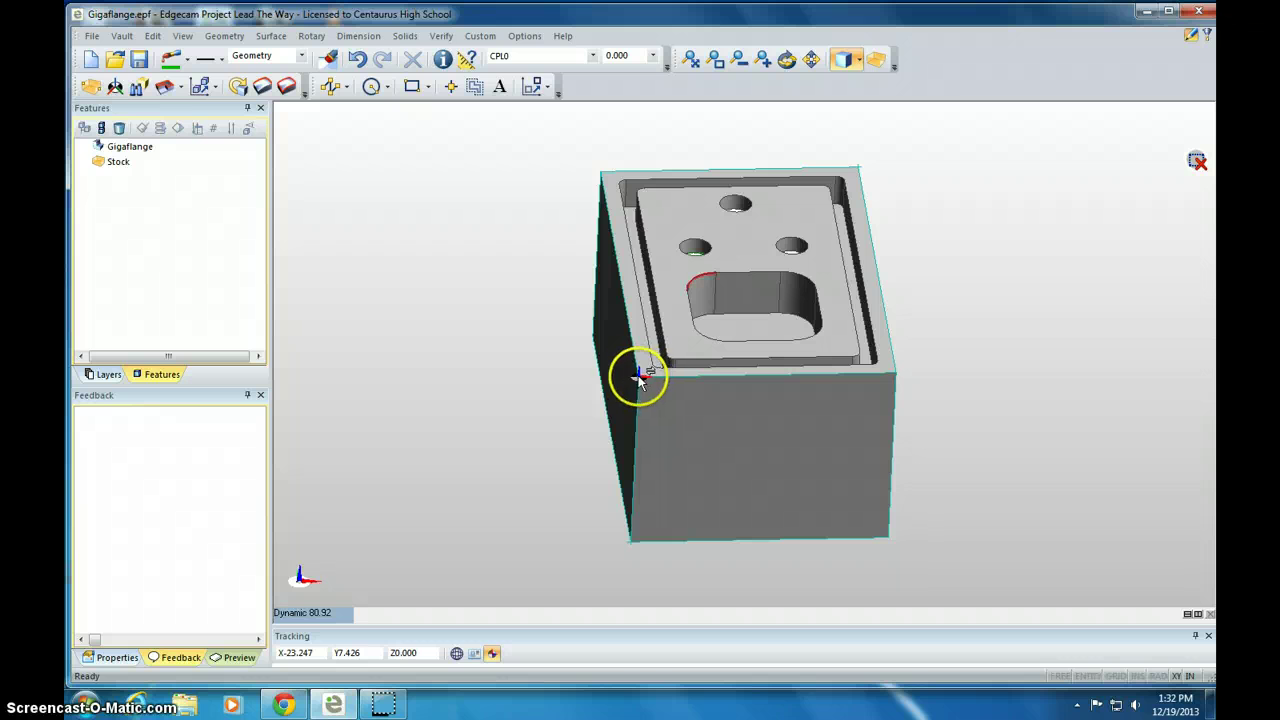
click(141, 88)
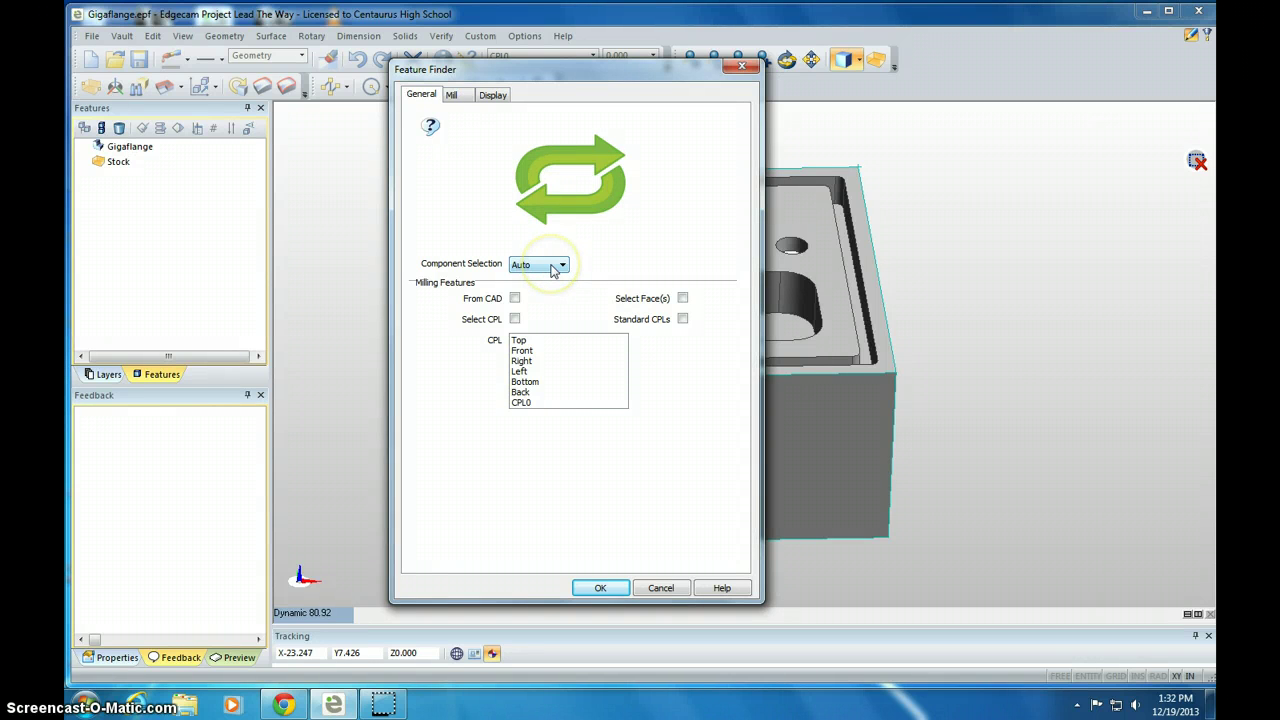
click(600, 587)
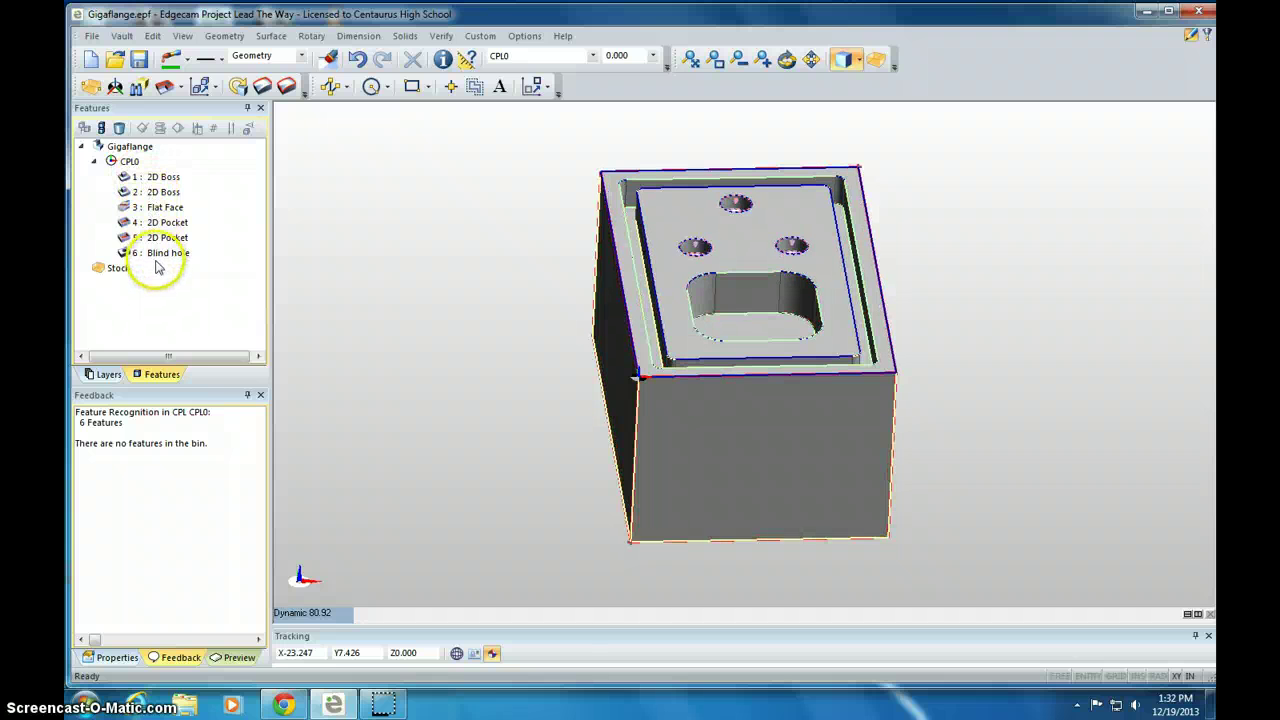
Create a Mill machining sequence using the prolight 1000.mcp machine tool.
click(1207, 35)
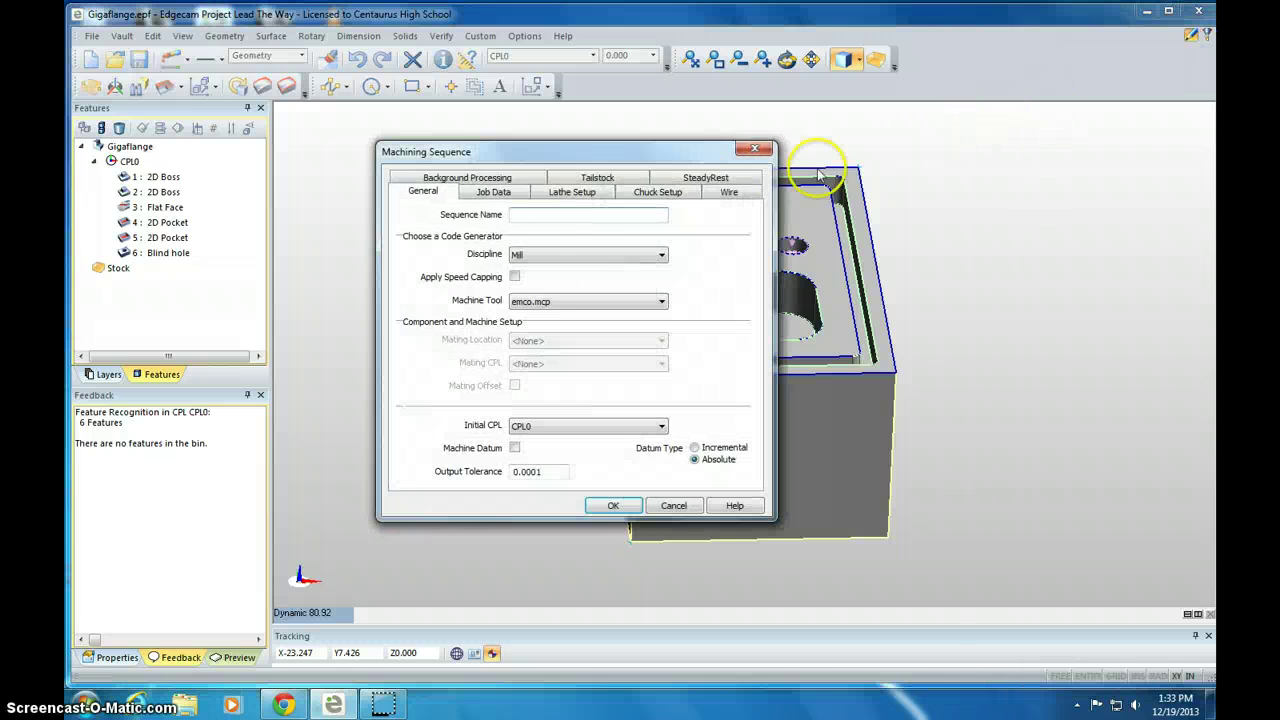
click(522, 256)
click(522, 280)
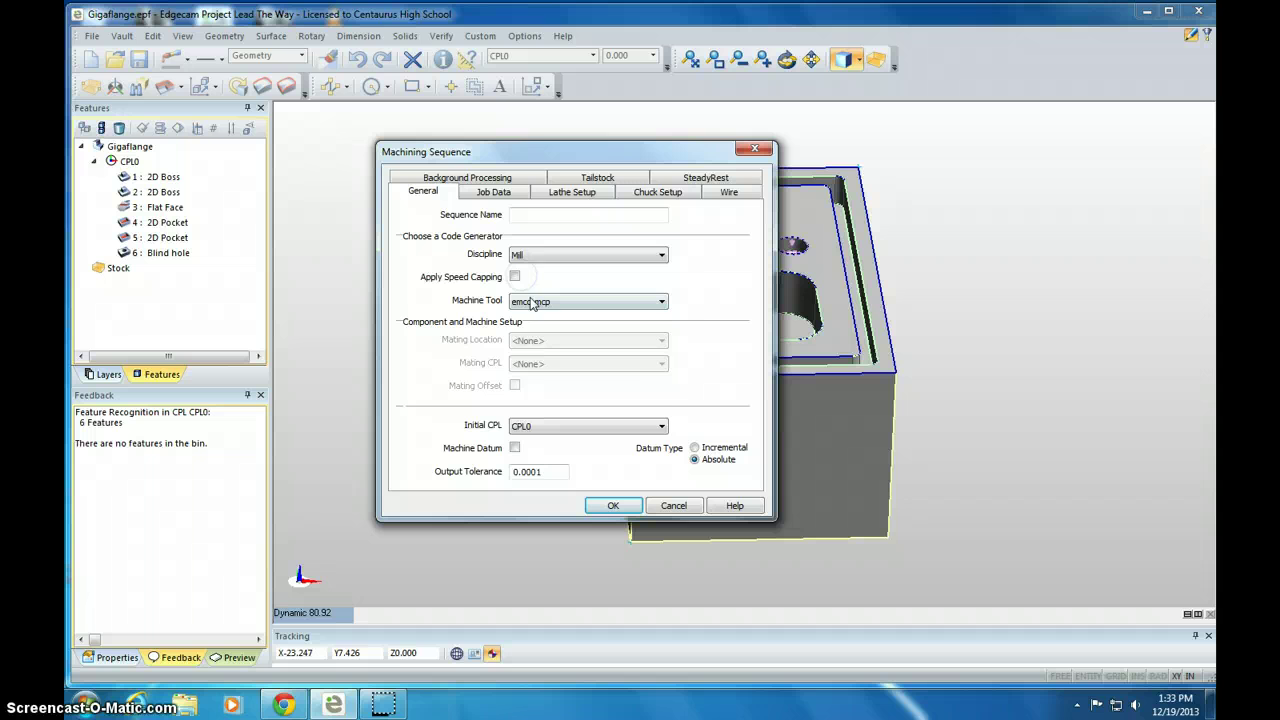
click(533, 302)
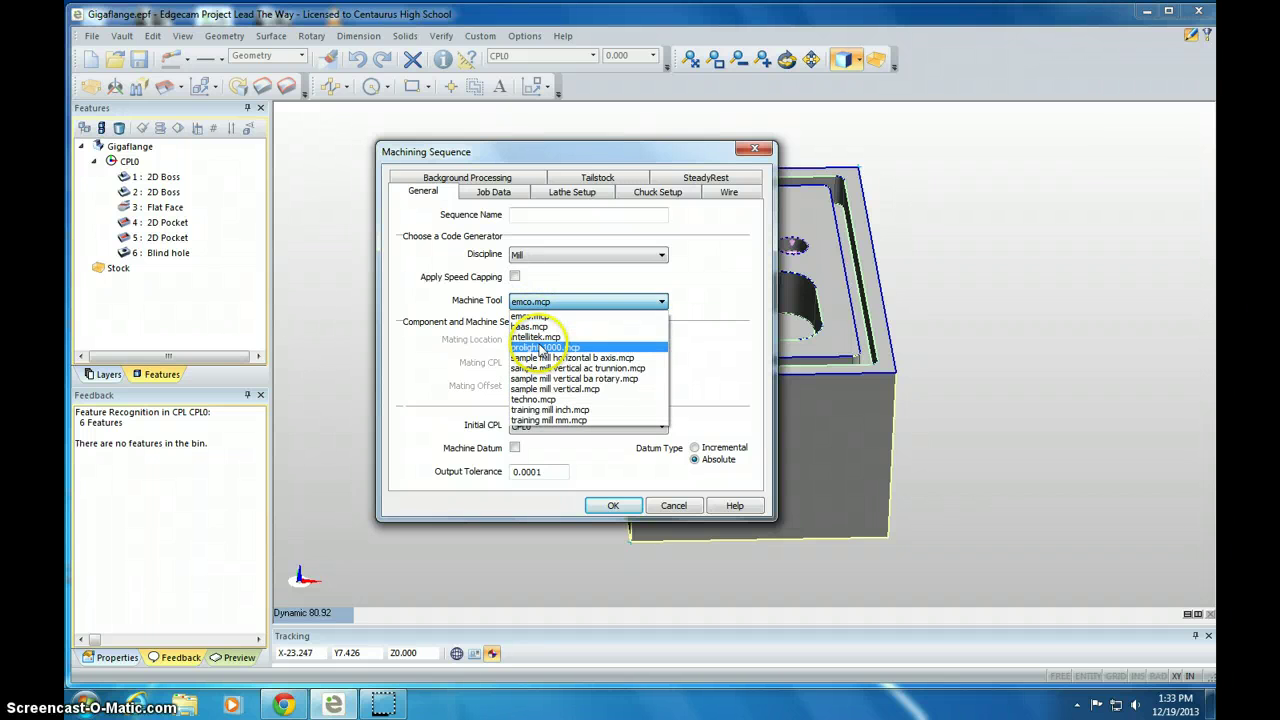
click(541, 348)
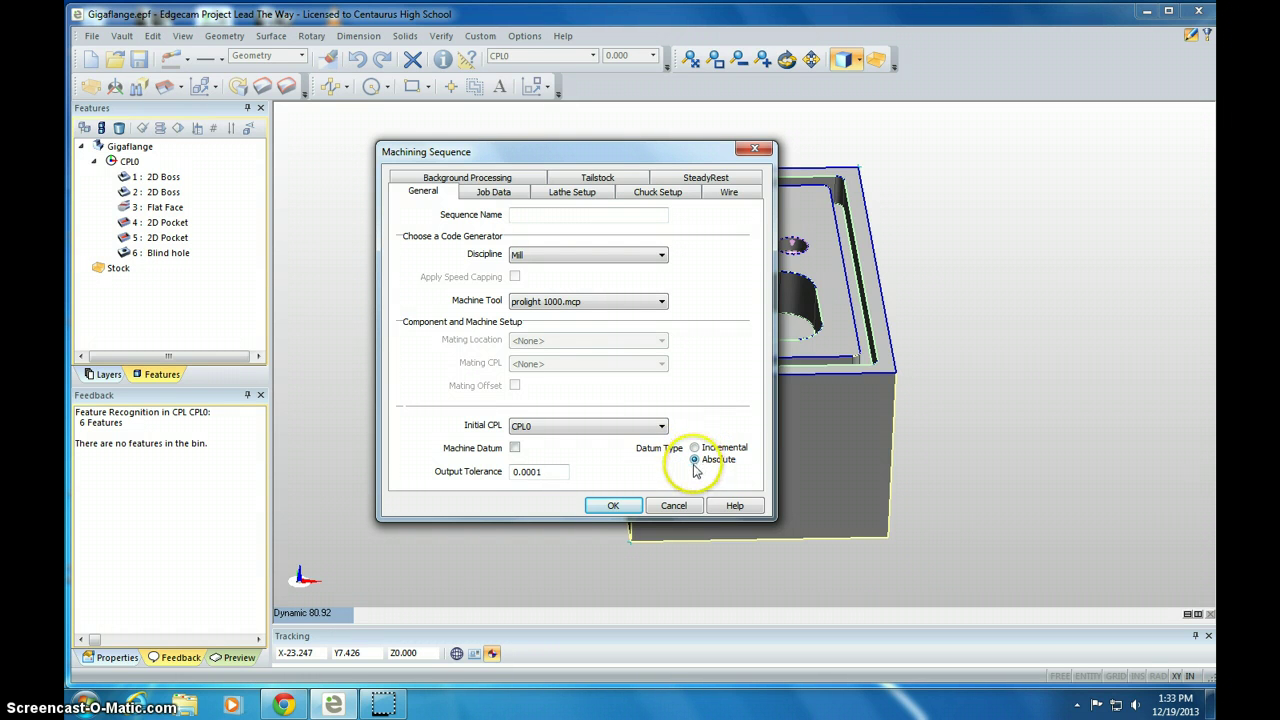
click(609, 505)
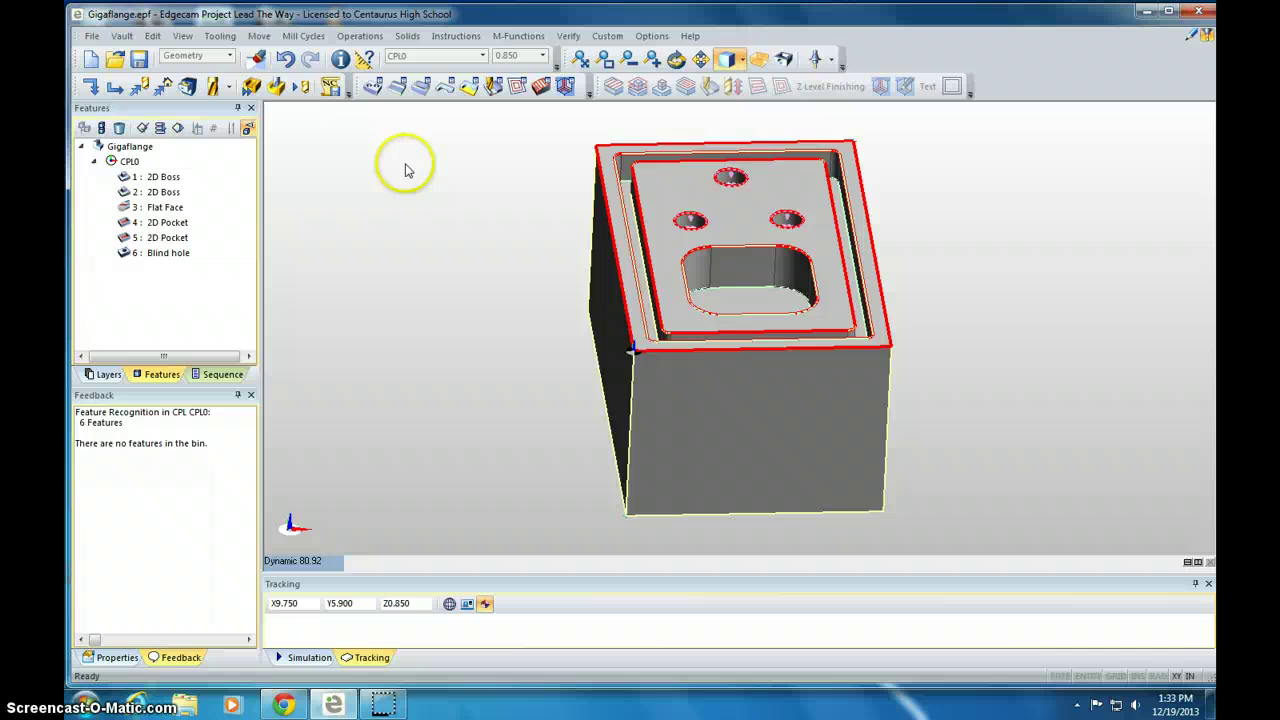
Start a profiling operation and pick the 2: 2D Boss inner outline as its profile.
click(443, 90)
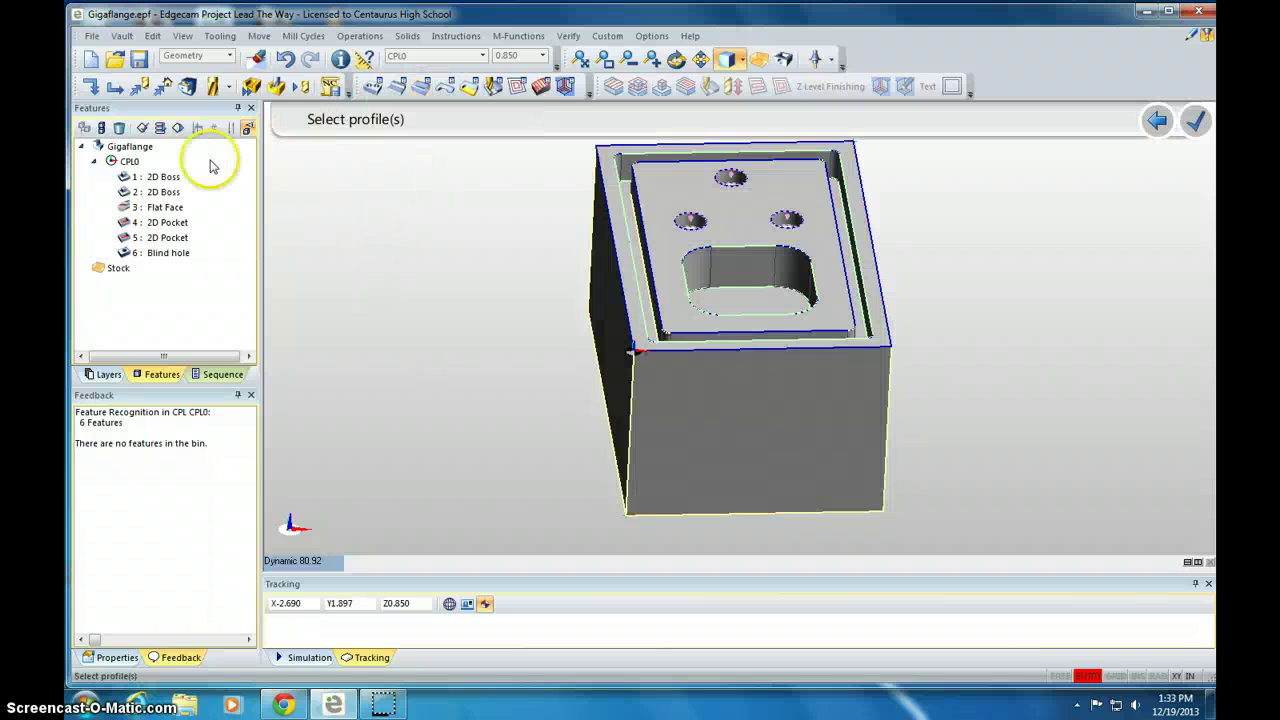
click(165, 178)
click(163, 192)
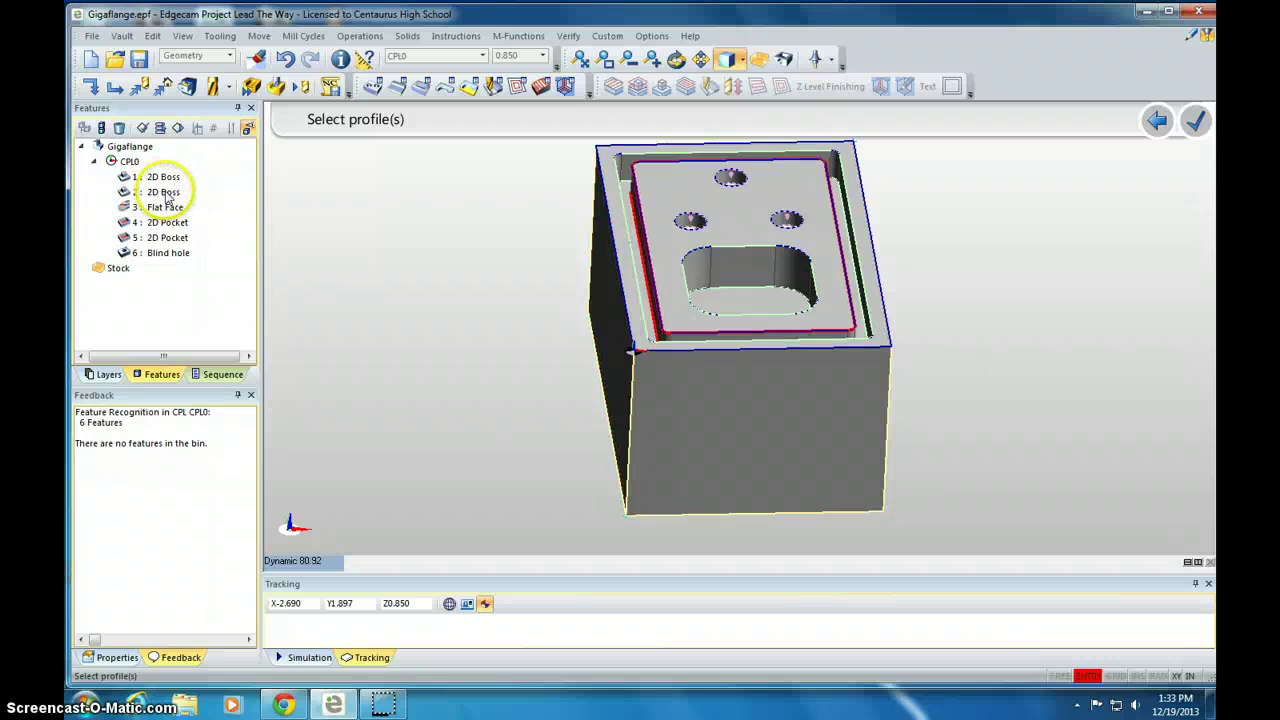
click(165, 192)
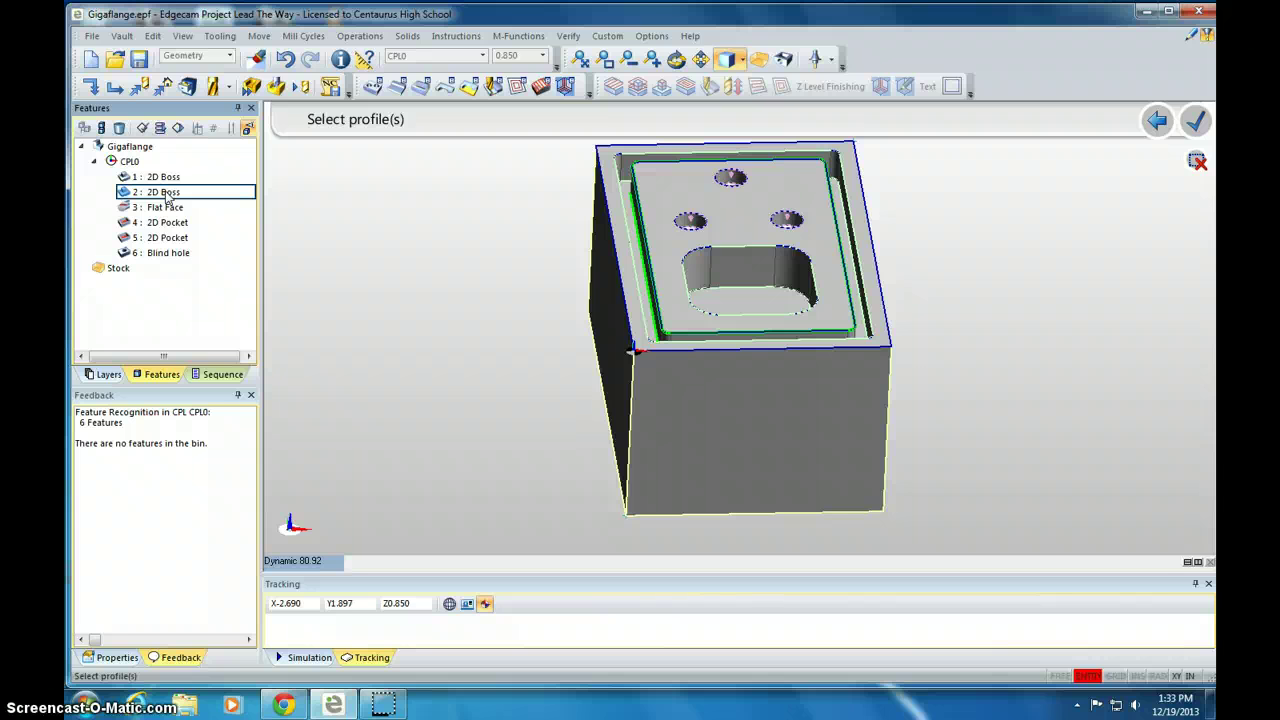
Finish profile selection and set tooling feedrate, plunge 10, speed 4000 and 0.125 diameter.
right_click(166, 197)
right_click(166, 197)
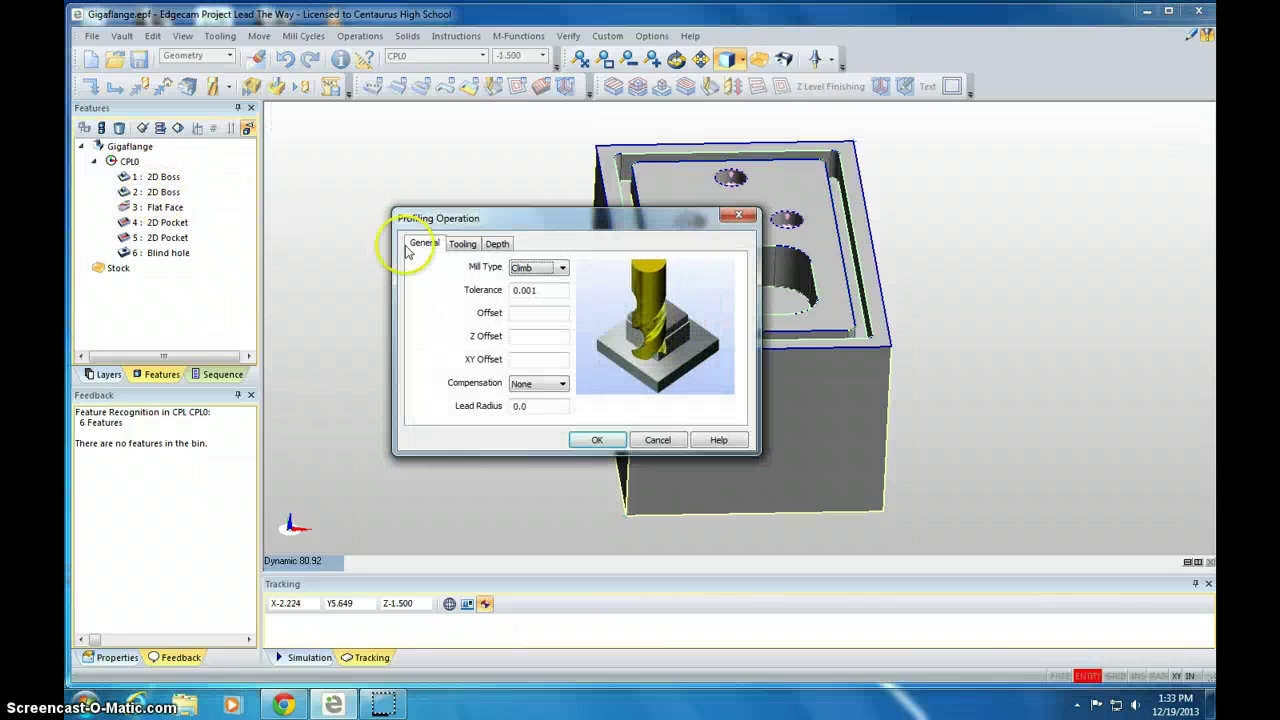
mouse_move(492, 272)
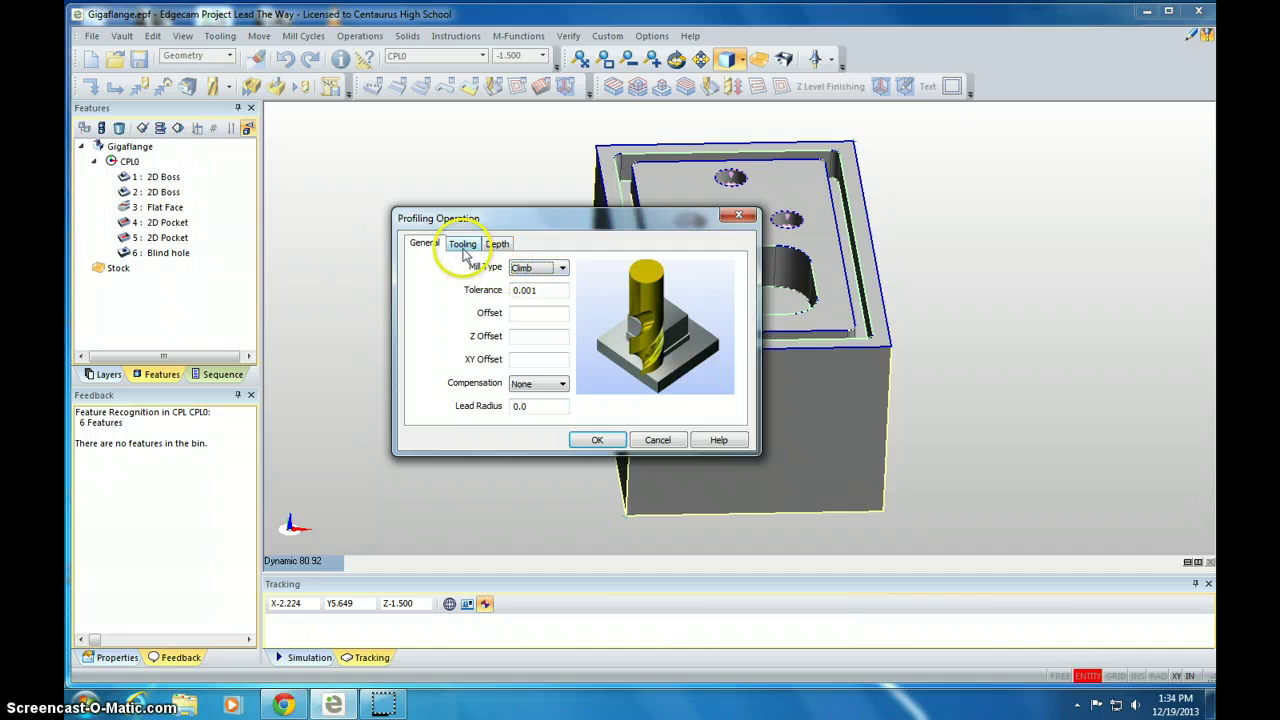
click(463, 246)
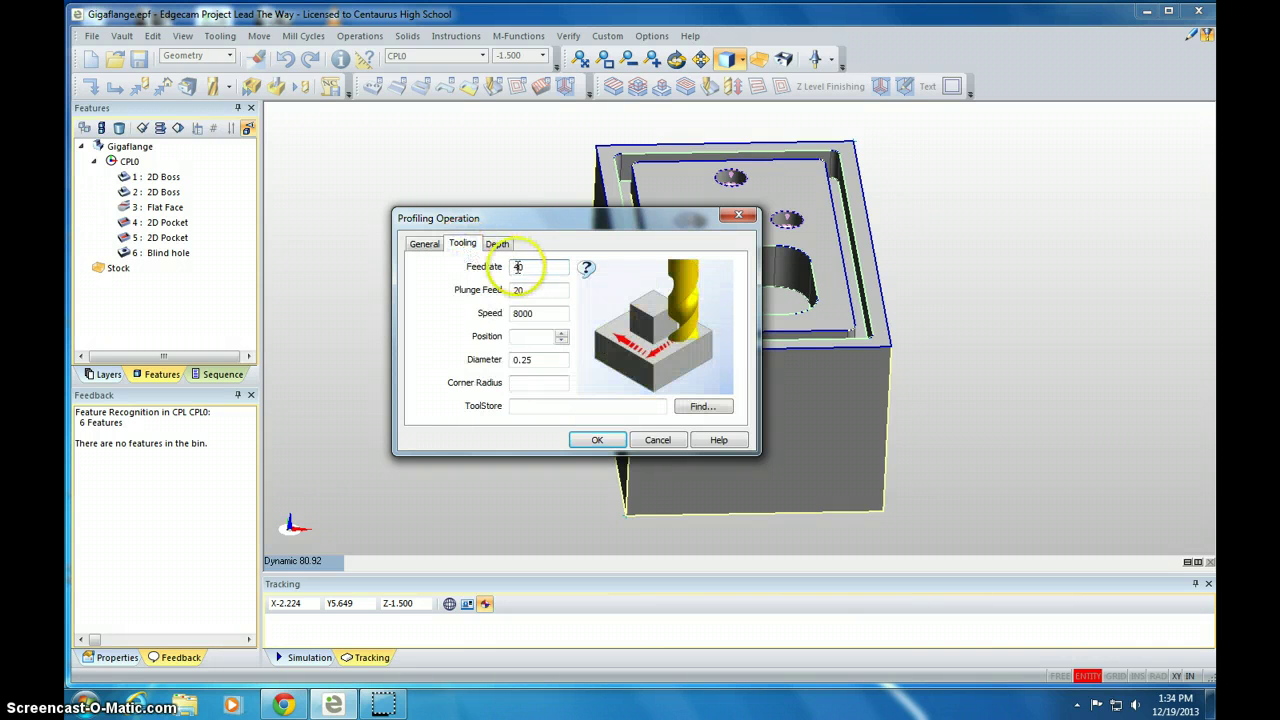
click(519, 268)
text(40)
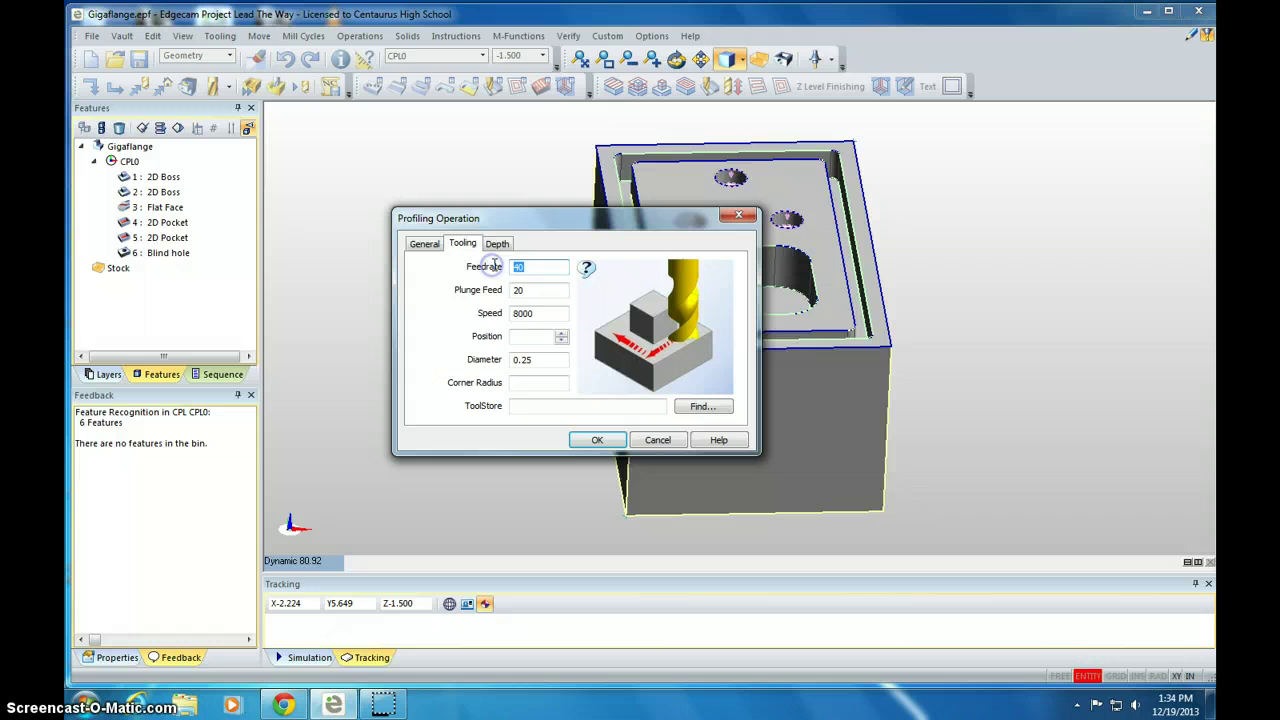
key(Tab)
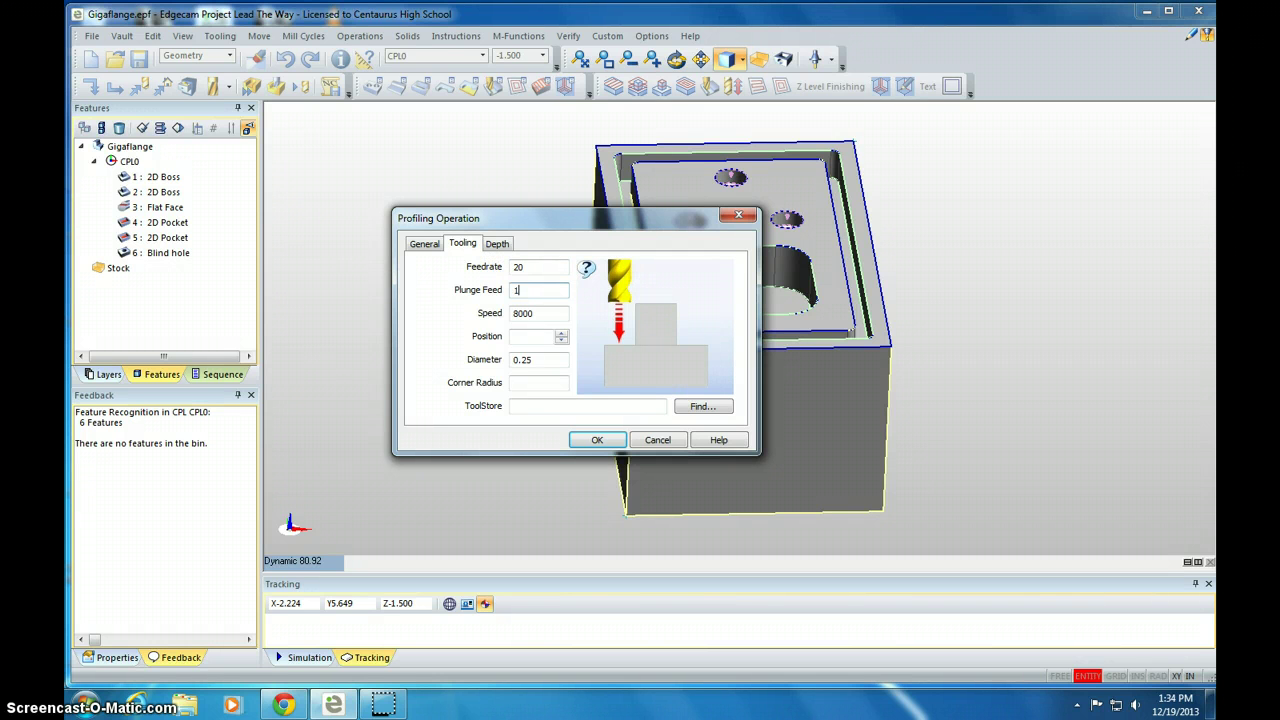
key(Tab)
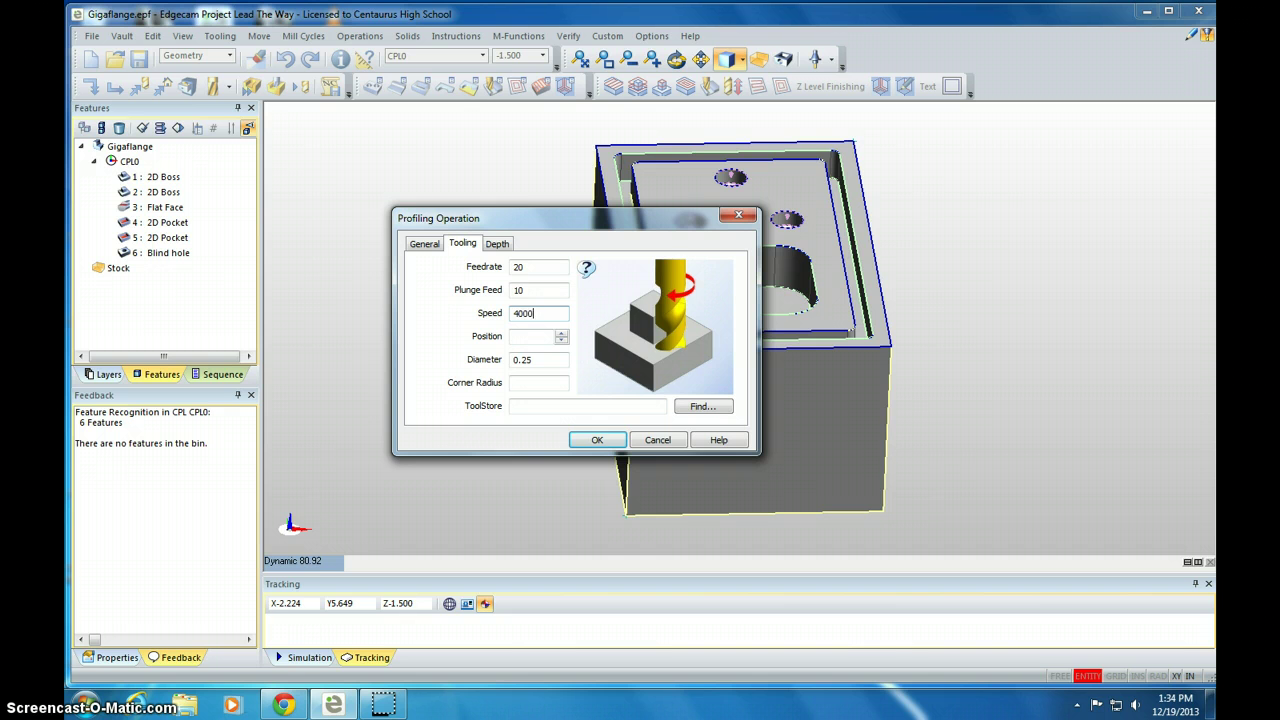
click(545, 364)
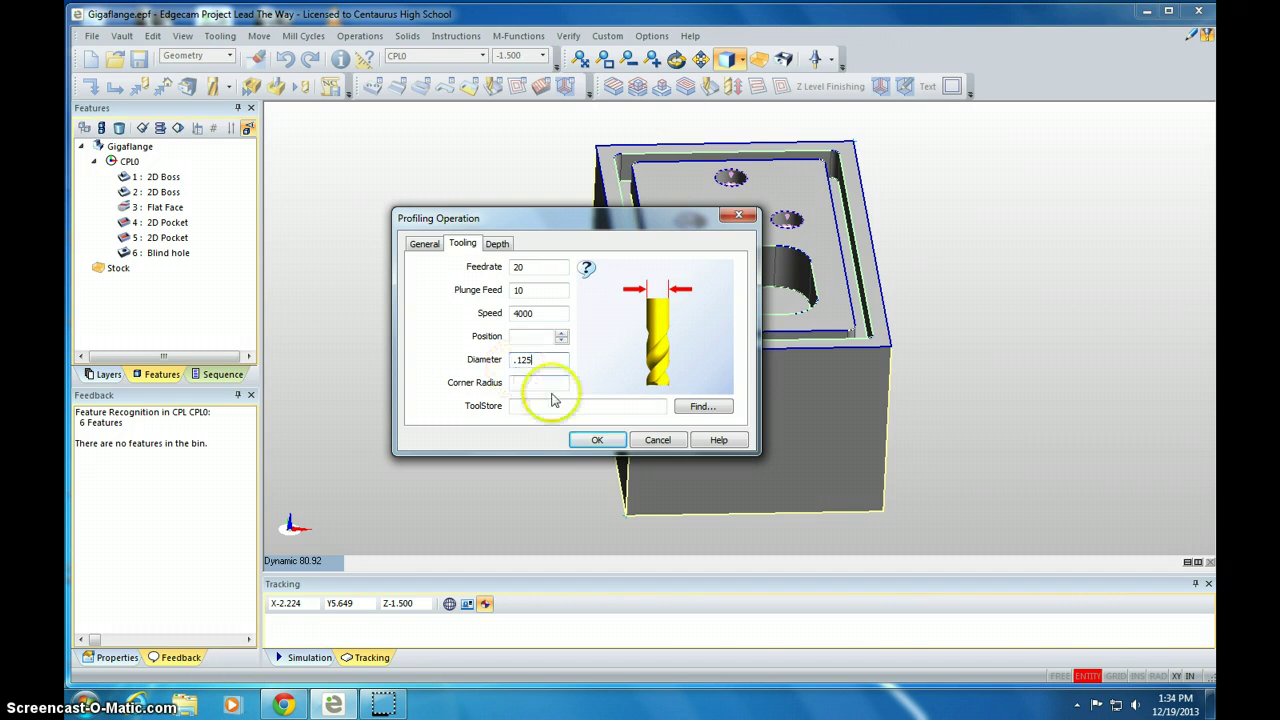
Set a 0.125 cut increment on the Depth tab and accept the profiling operation.
click(499, 243)
click(521, 268)
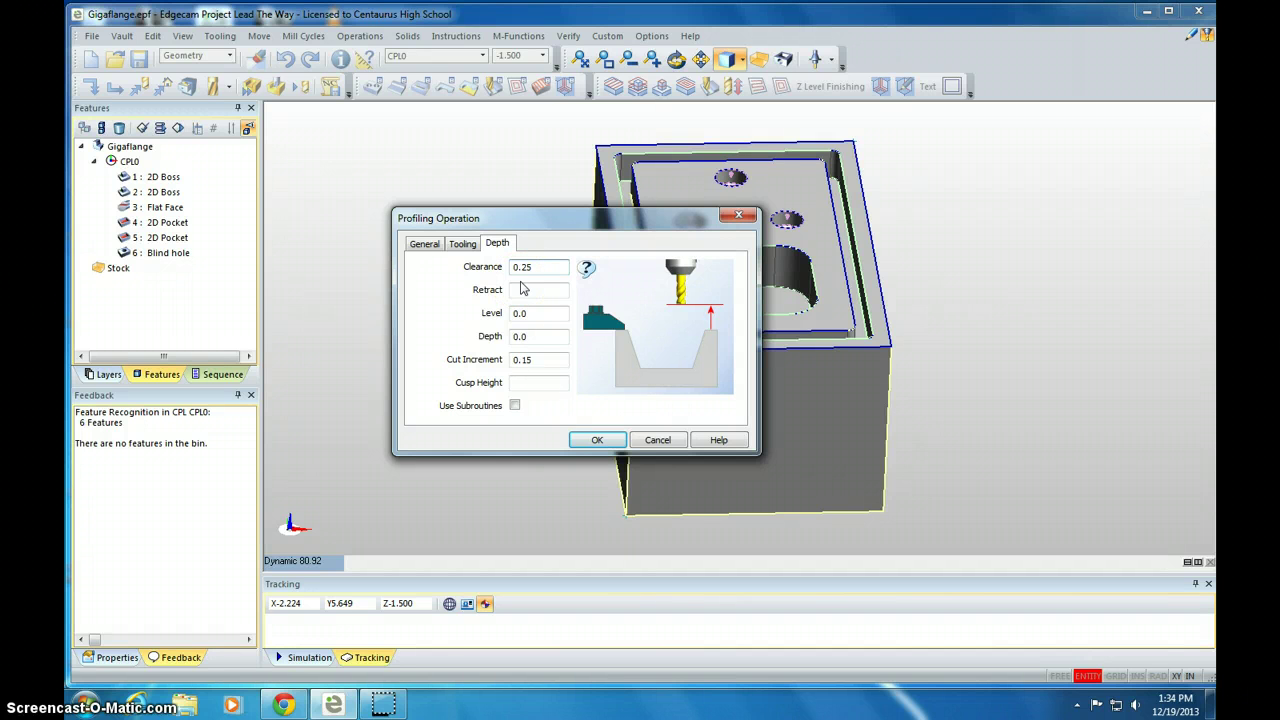
click(528, 366)
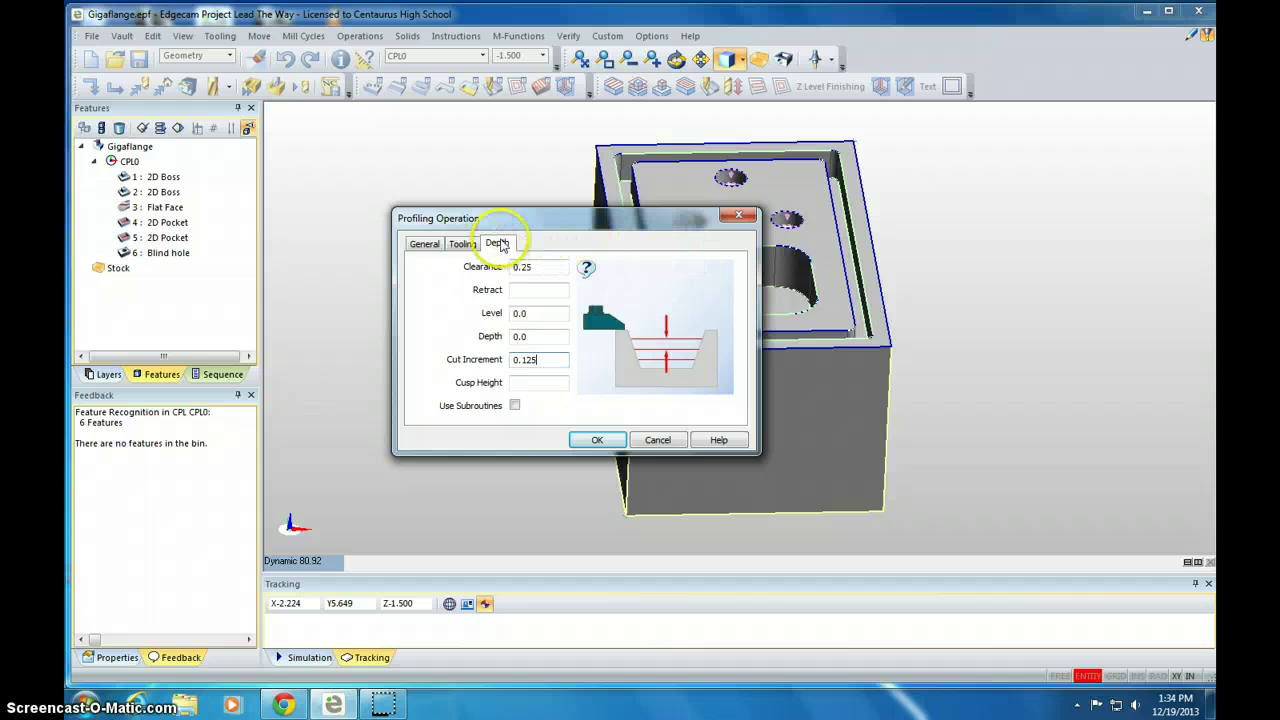
click(546, 336)
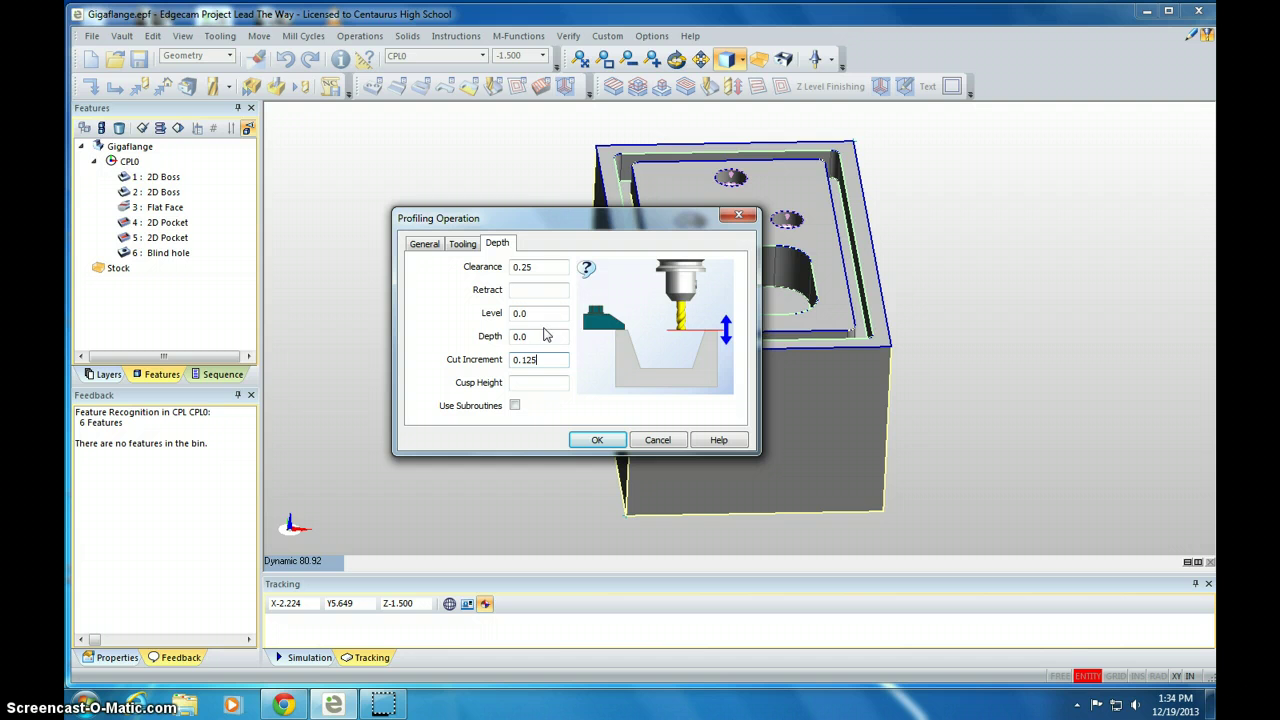
click(597, 440)
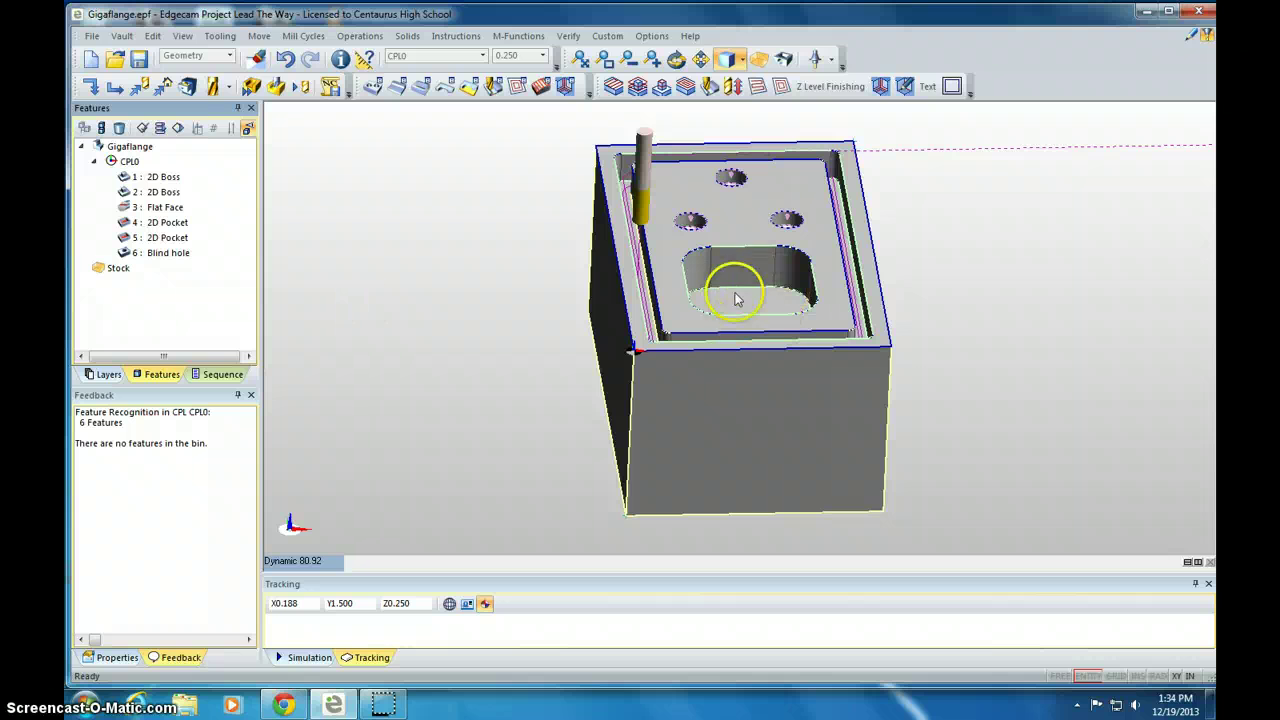
Start a roughing cycle on the 5: 2D Pocket feature.
click(421, 87)
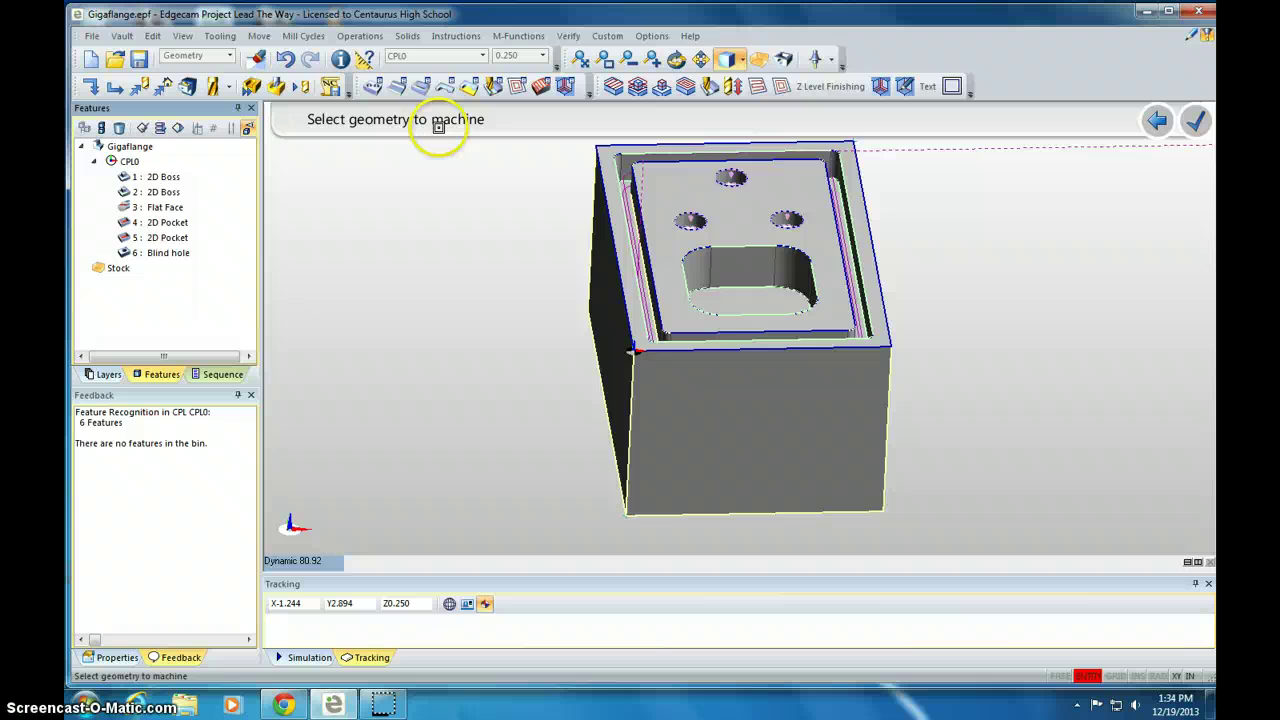
click(158, 240)
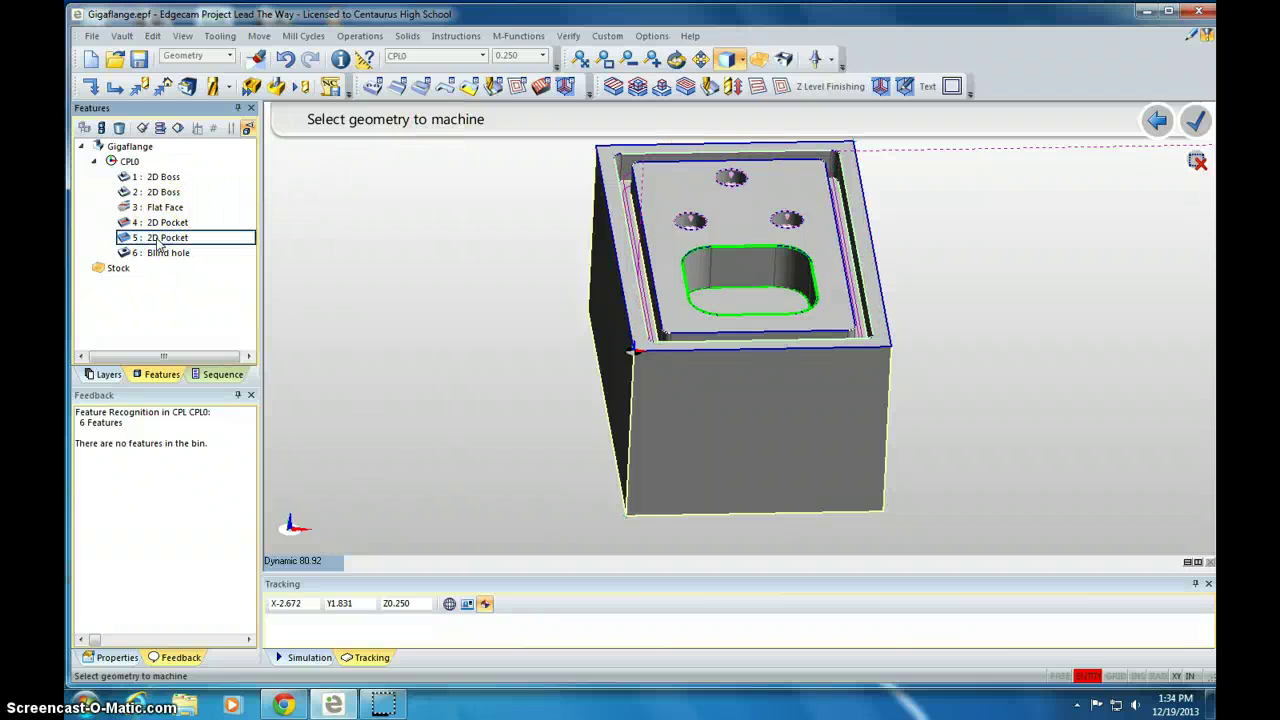
right_click(300, 238)
right_click(462, 218)
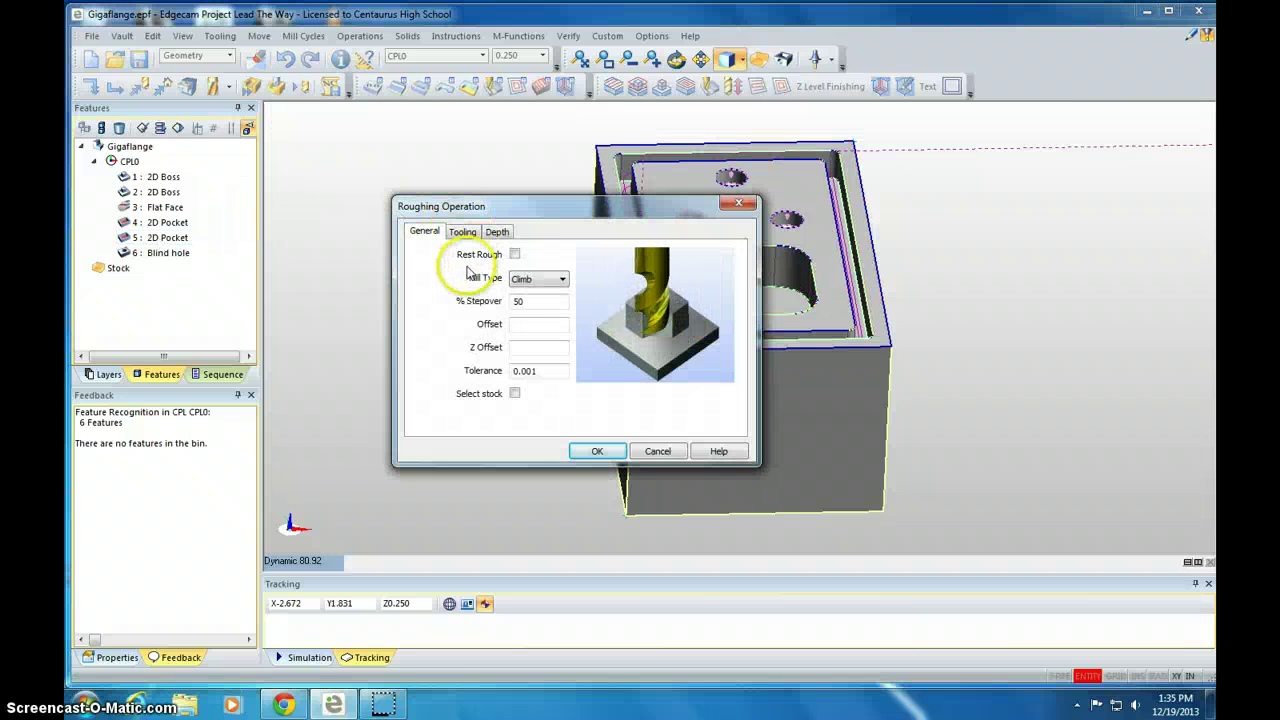
Set the roughing tooling to climb milling, plunge 10, speed 3000 and a 0.5 tool.
click(533, 279)
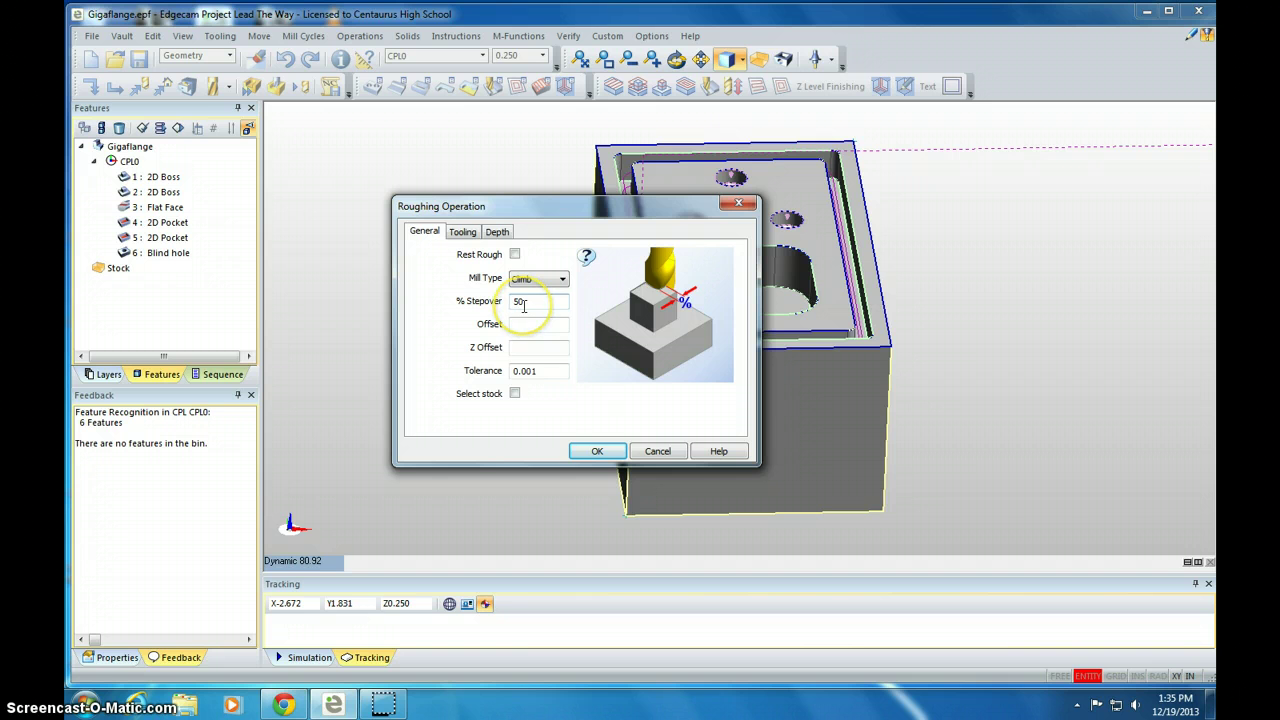
click(462, 231)
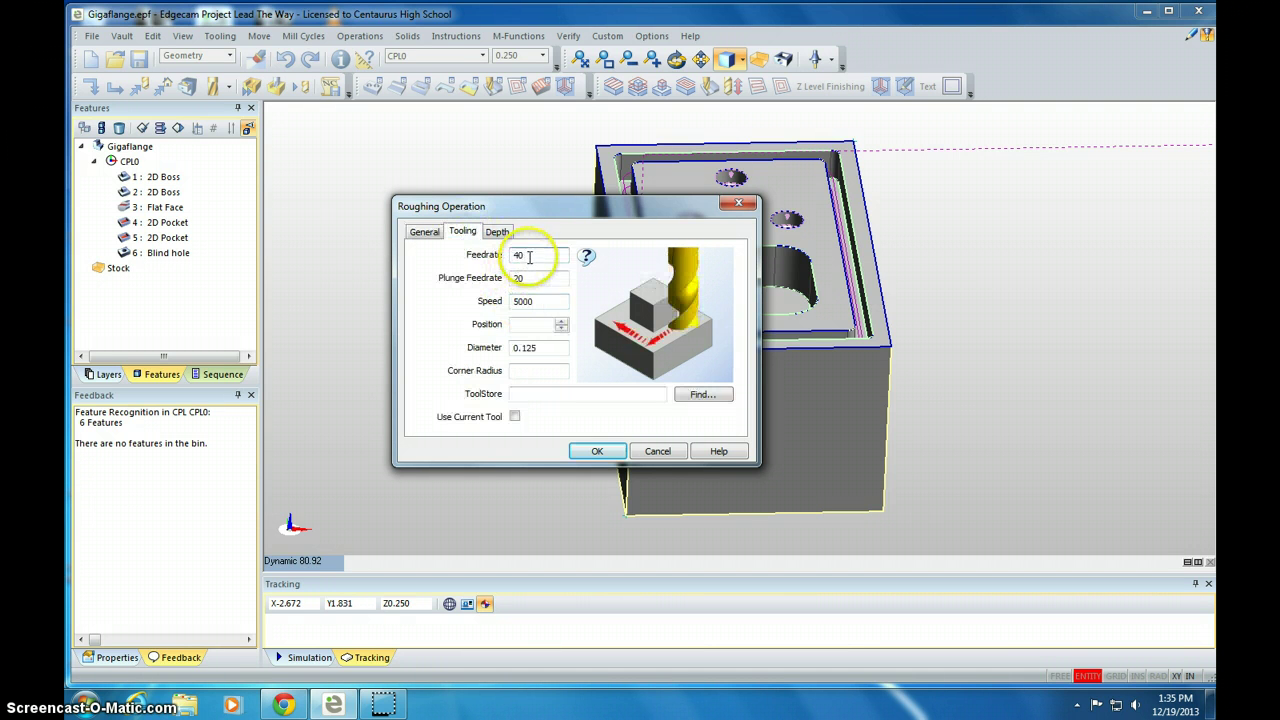
drag(530, 257, 505, 255)
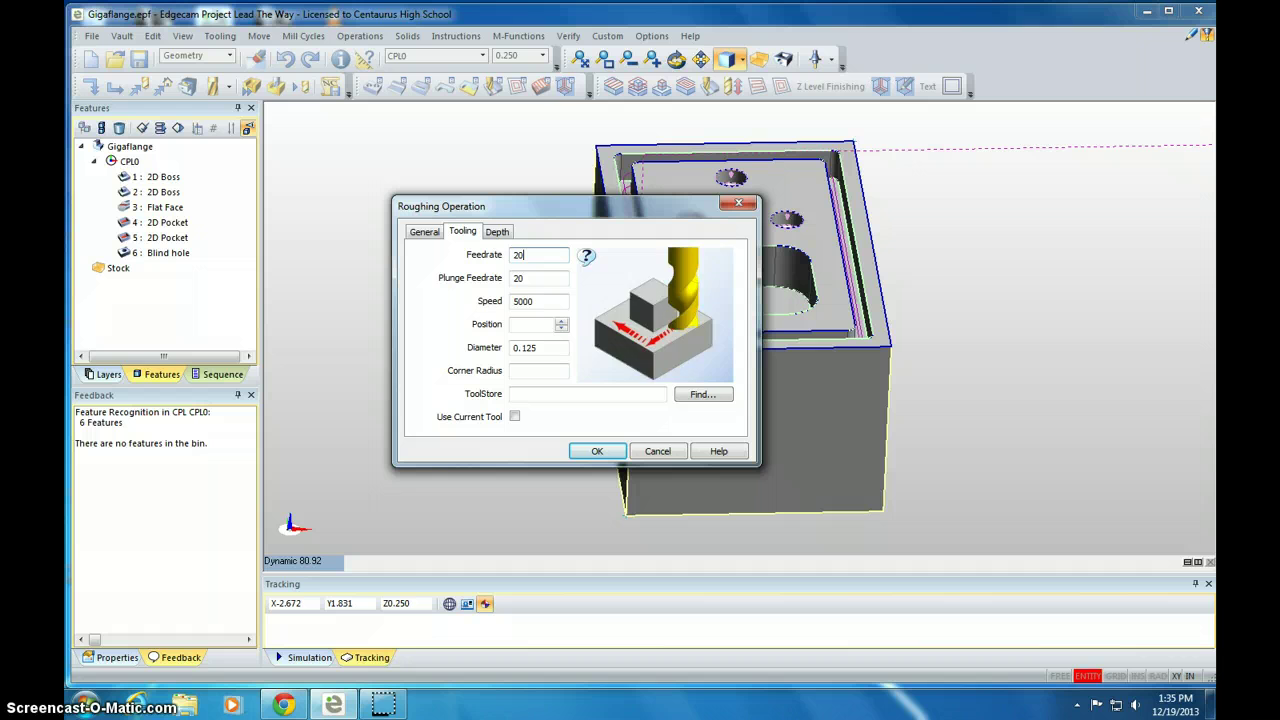
key(Tab)
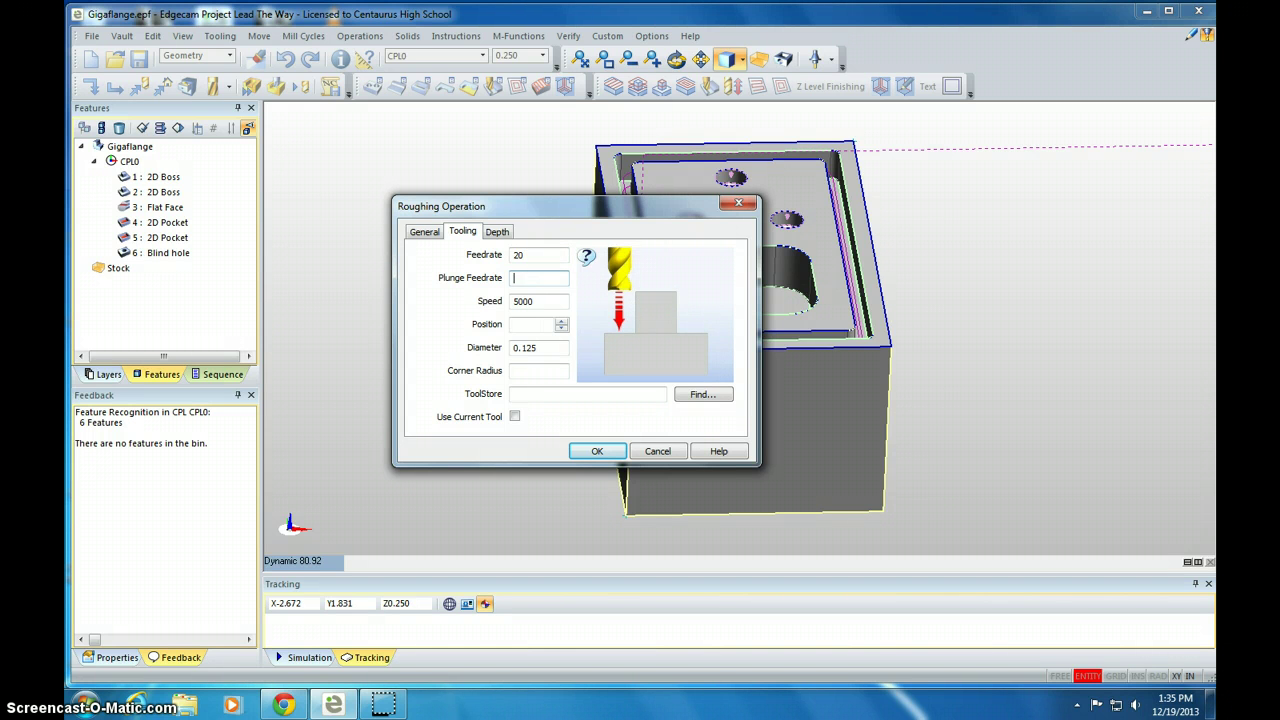
text(10)
key(Tab)
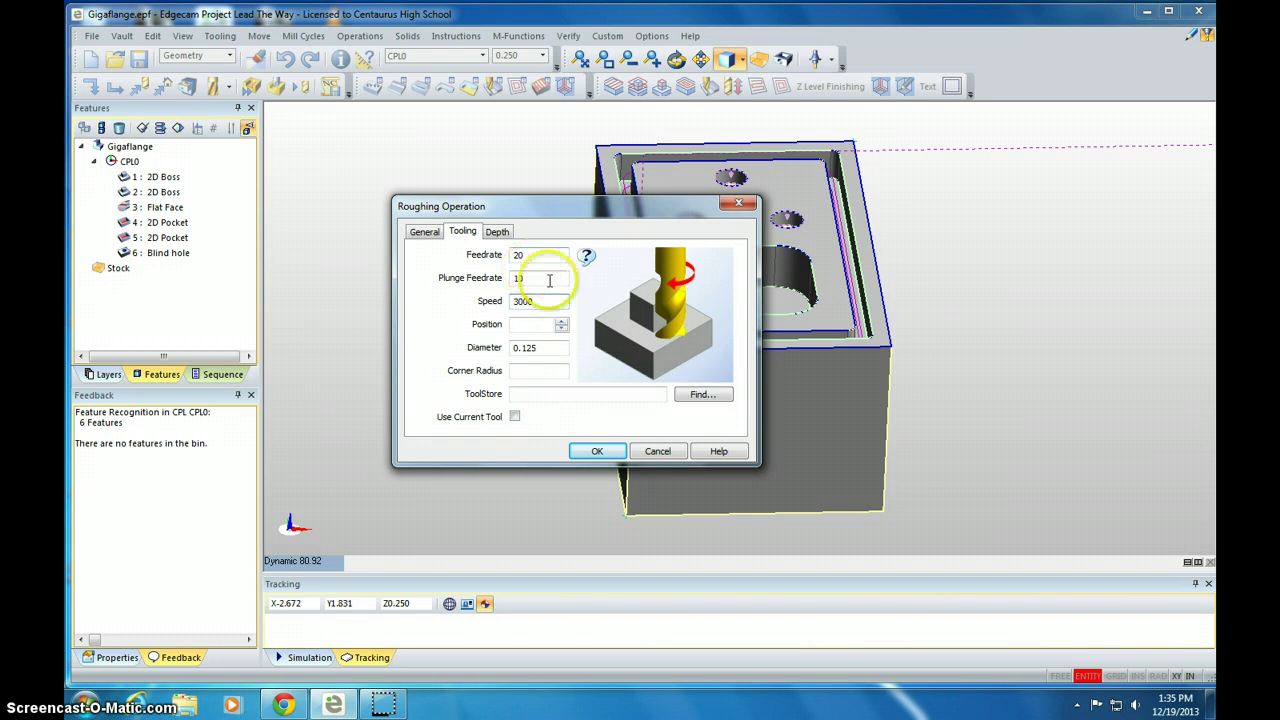
double_click(524, 348)
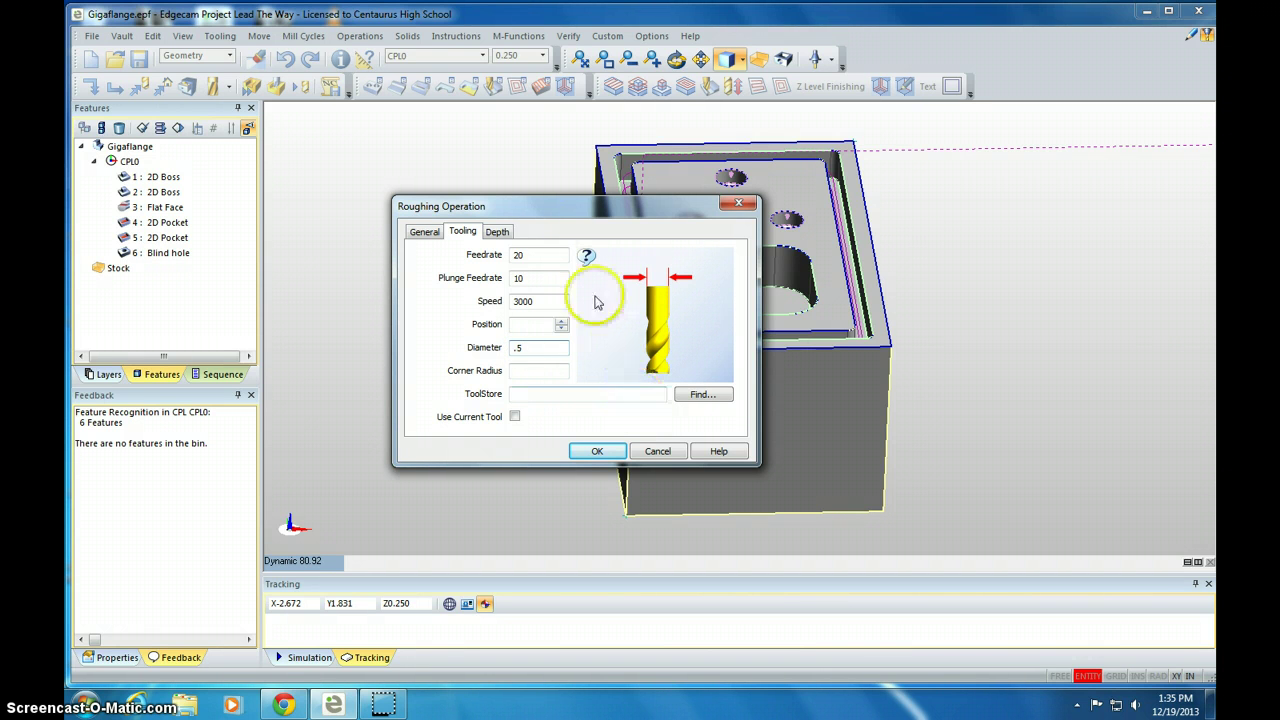
Set a 0.1 cut increment on the Depth tab and generate the roughing toolpath.
click(497, 231)
click(531, 327)
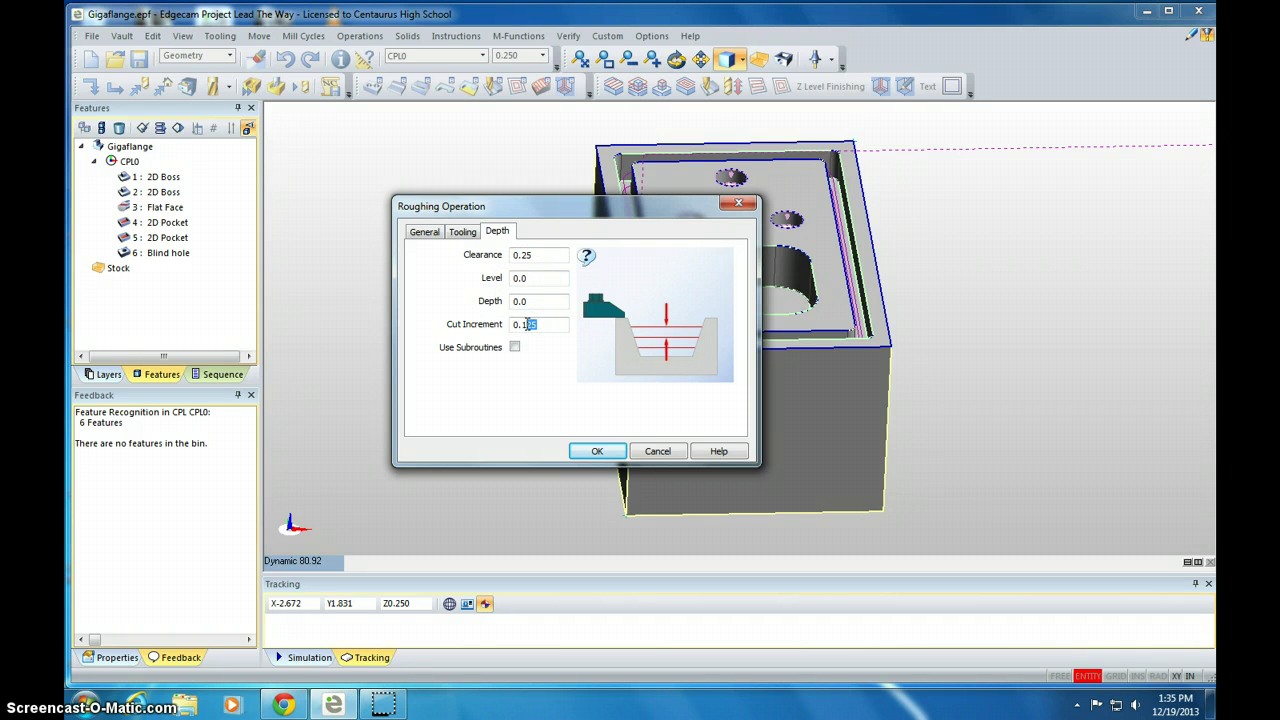
click(597, 451)
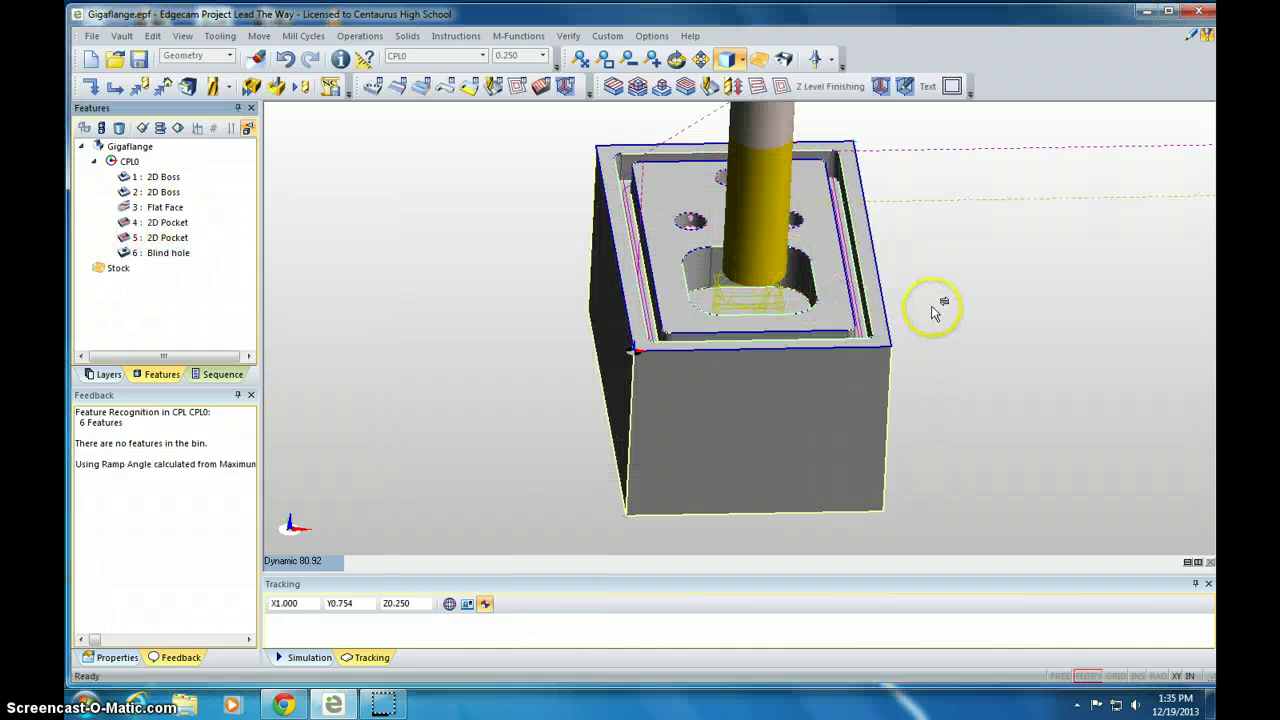
middle_drag(932, 312, 786, 331)
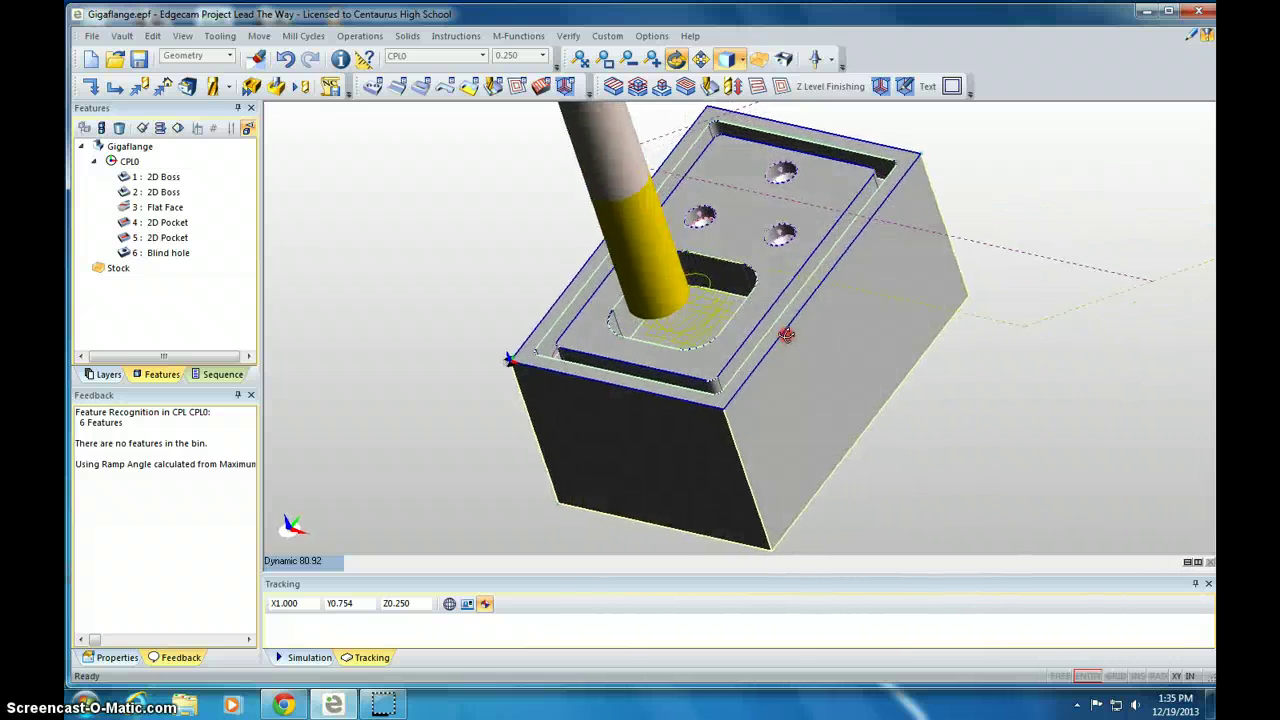
middle_drag(918, 165, 913, 252)
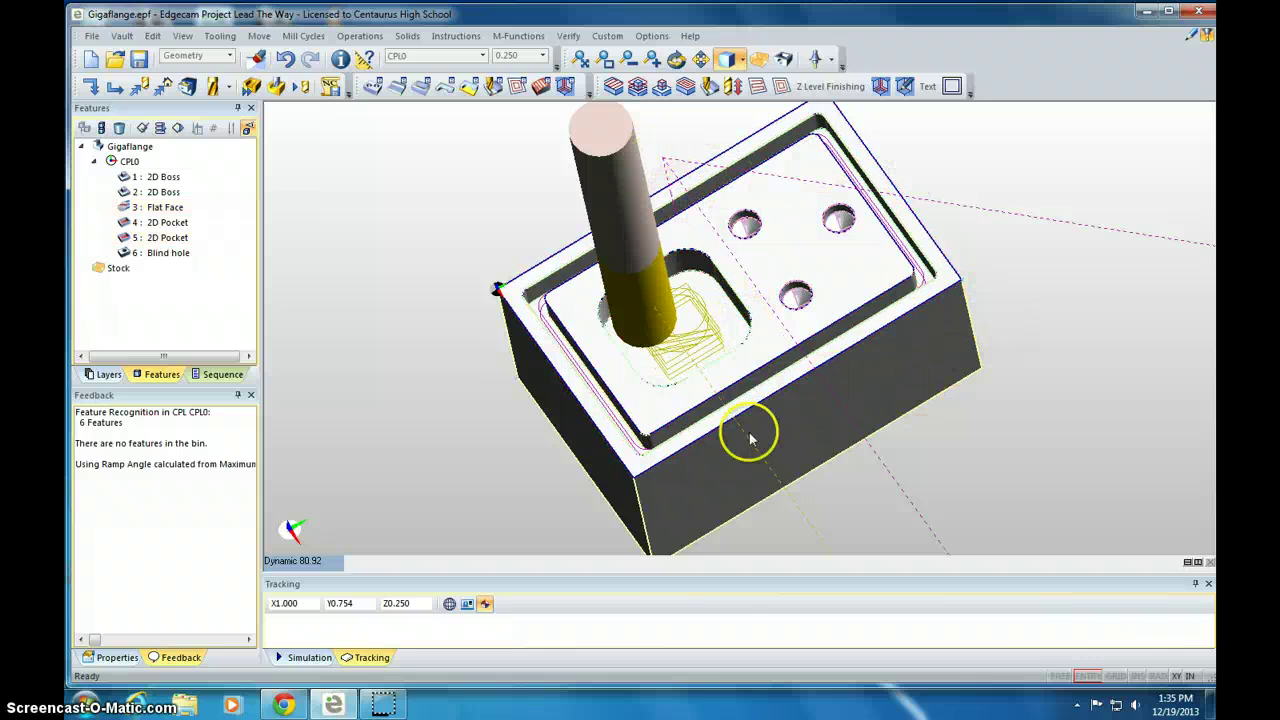
middle_drag(612, 385, 569, 328)
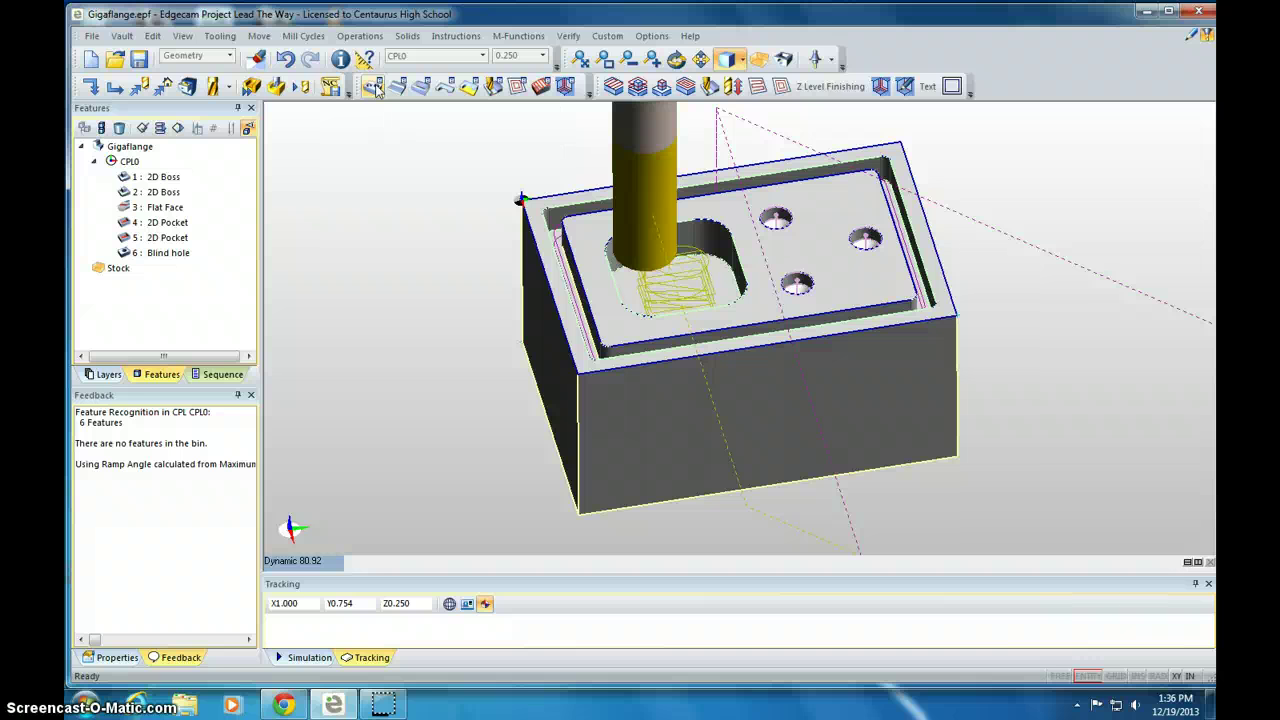
Start a hole operation on the three holes of the Blind hole feature.
click(373, 87)
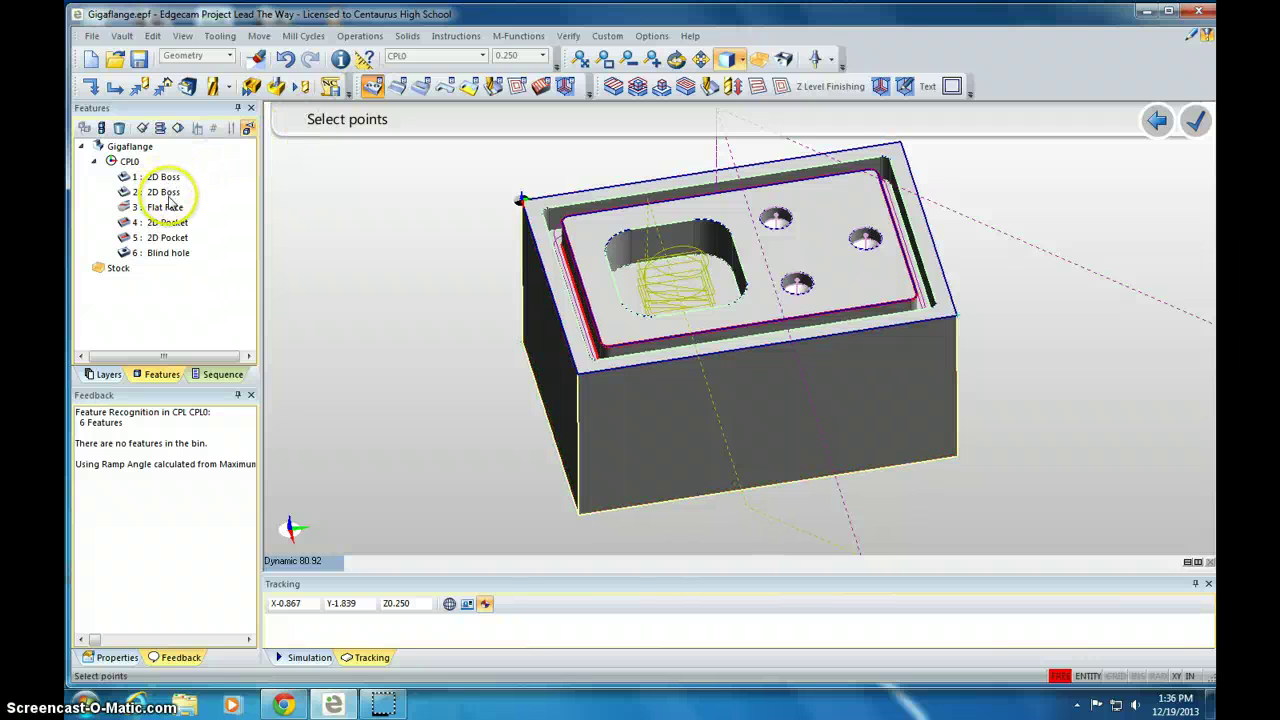
click(168, 256)
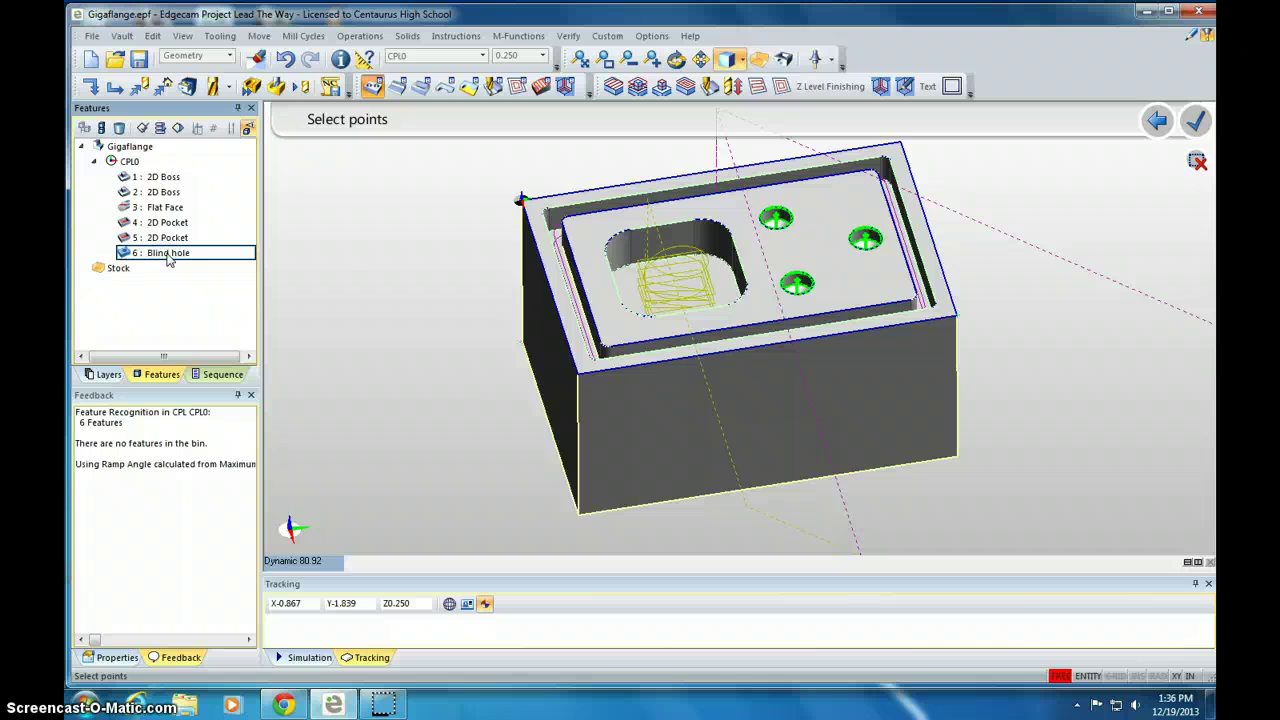
right_click(168, 258)
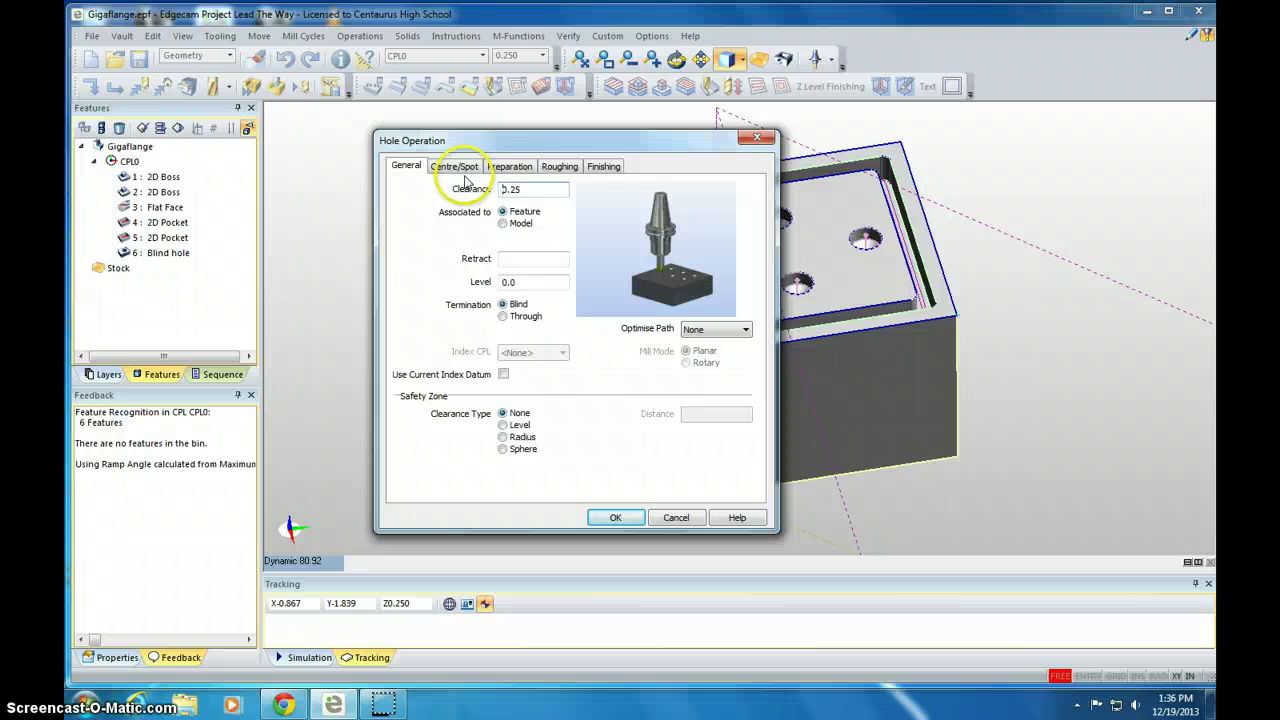
mouse_move(381, 706)
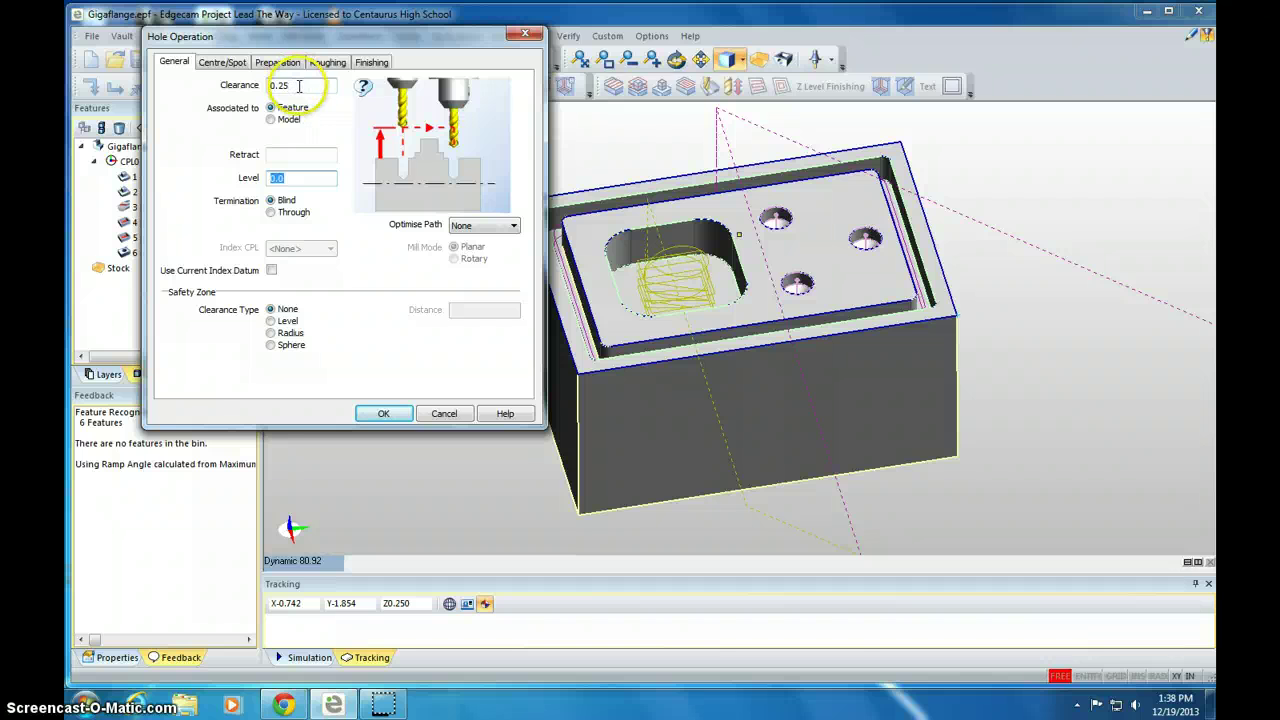
click(298, 177)
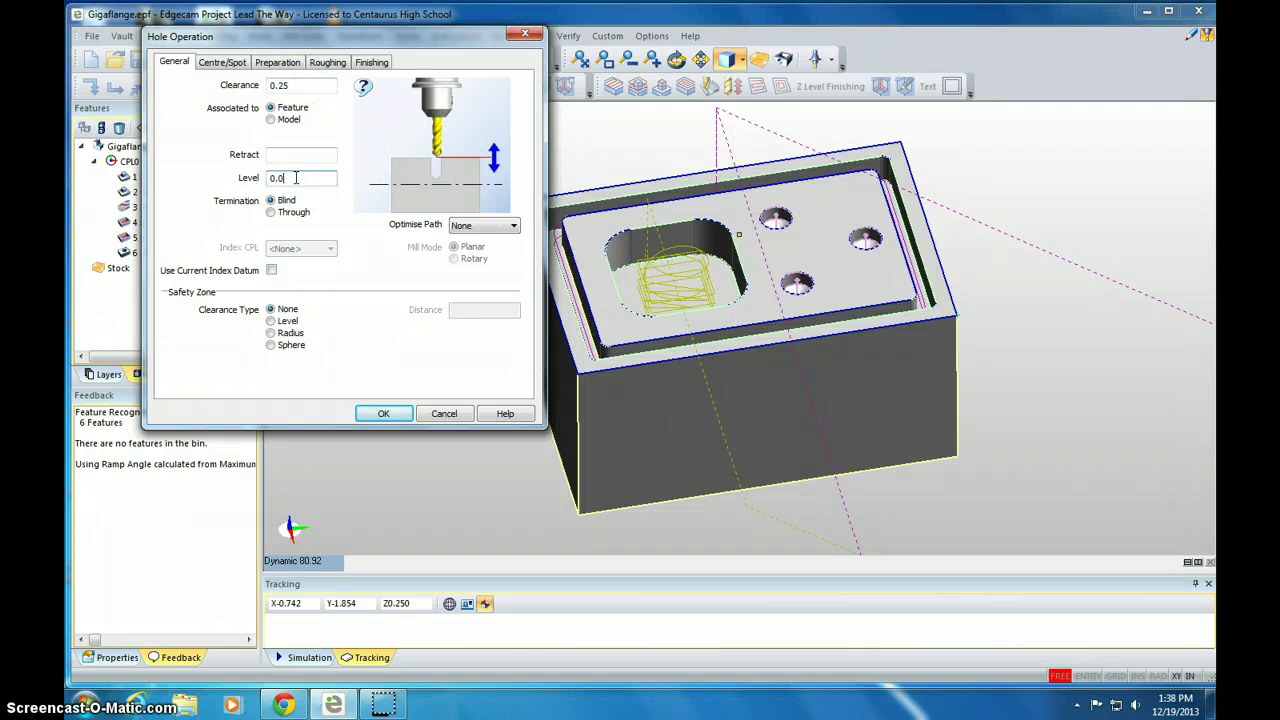
Set Centre Drill strategy with depth 0, plunge feed 10, speed 4000, 0.25 diameter, and accept.
click(222, 61)
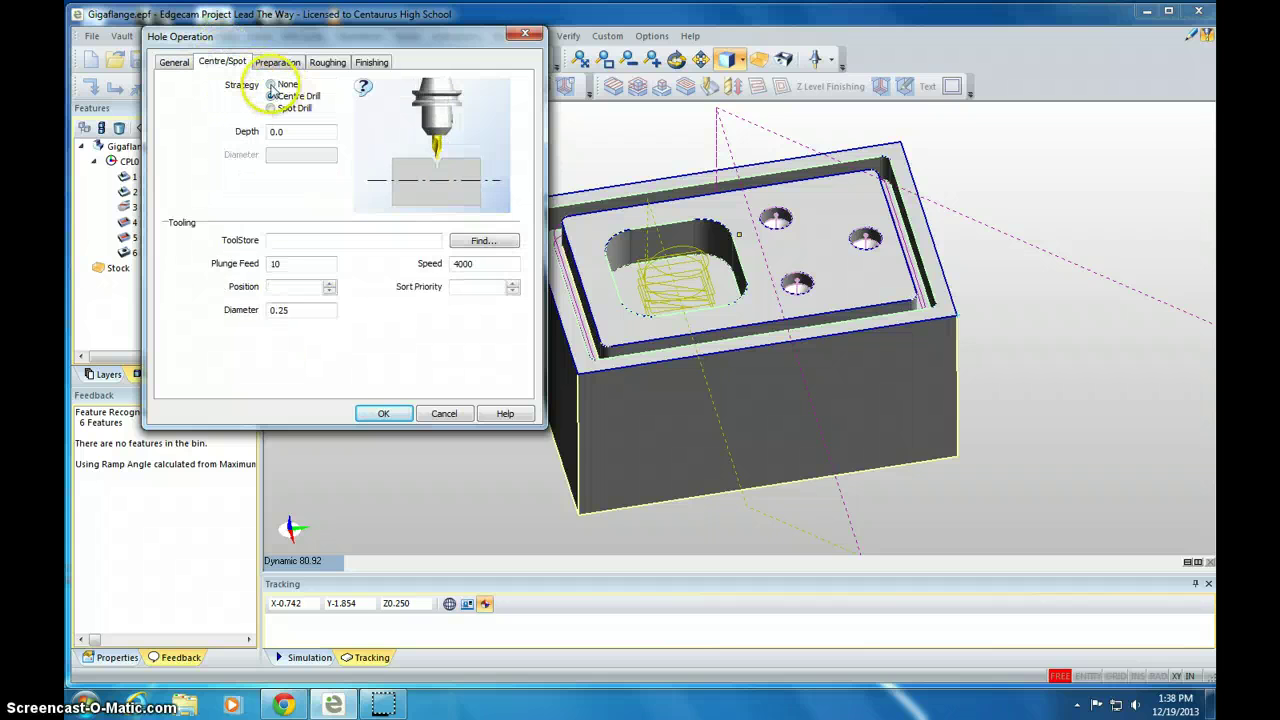
click(270, 85)
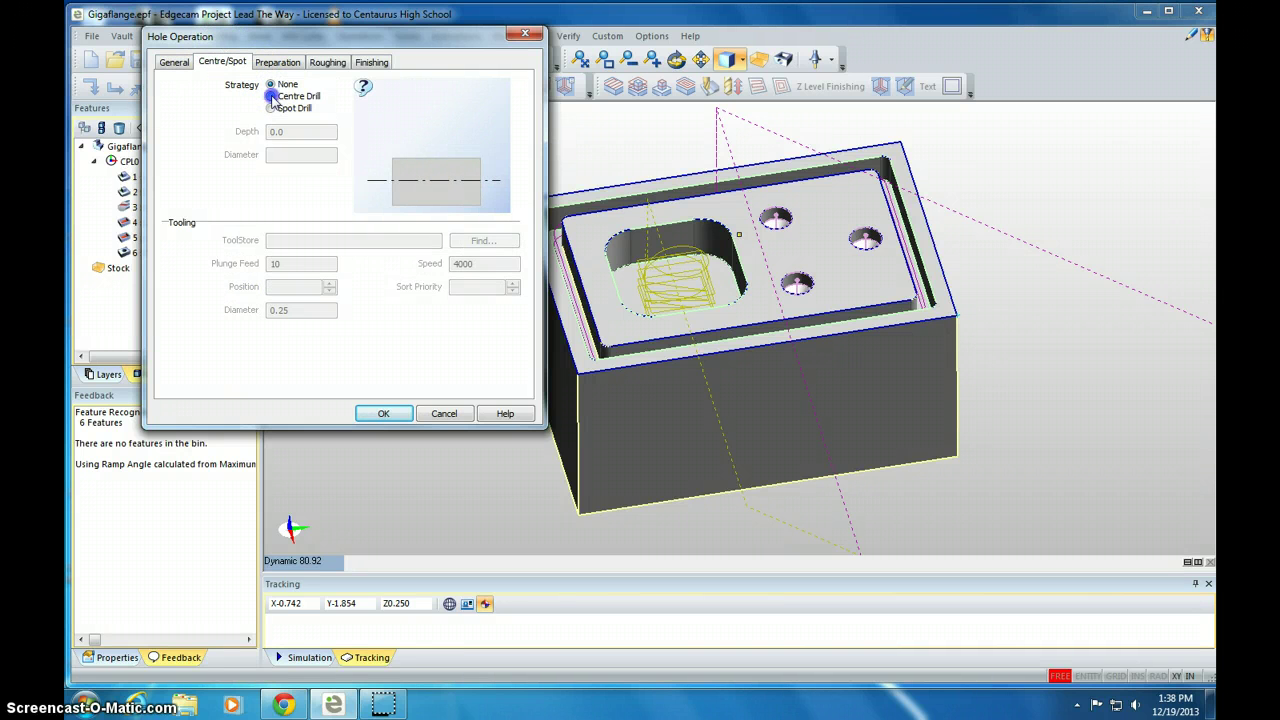
click(271, 96)
click(290, 133)
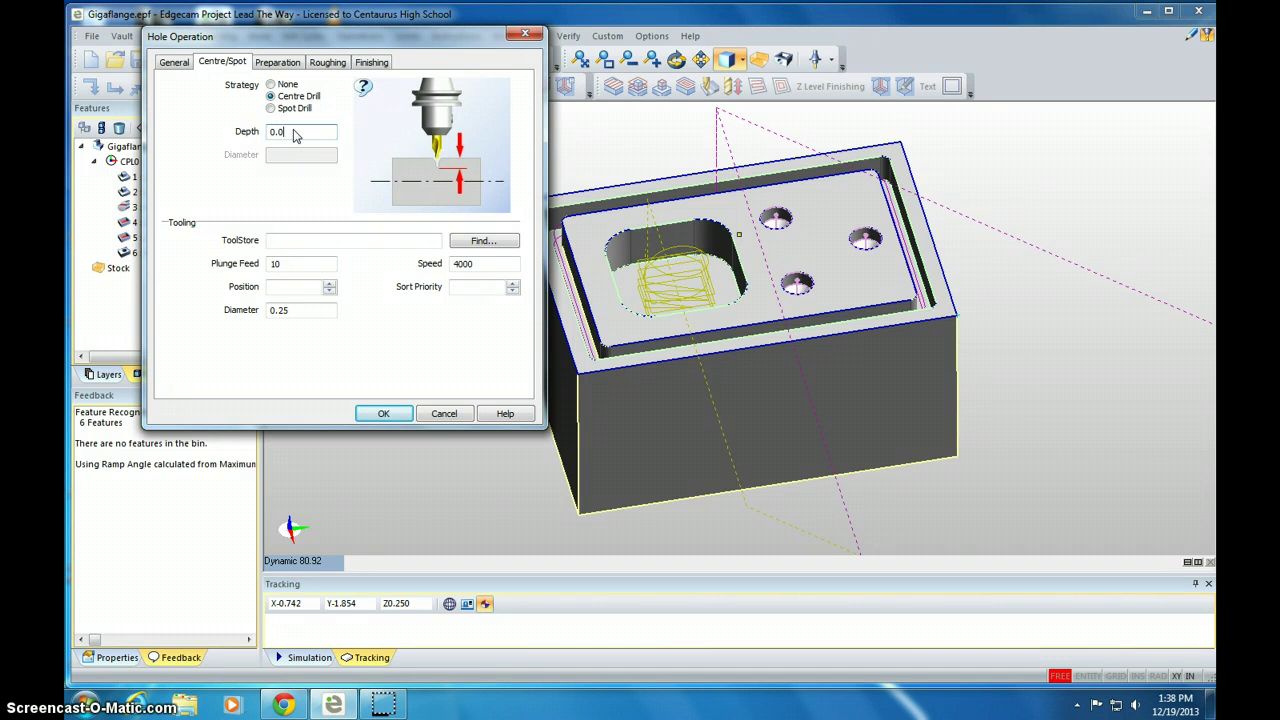
text(0)
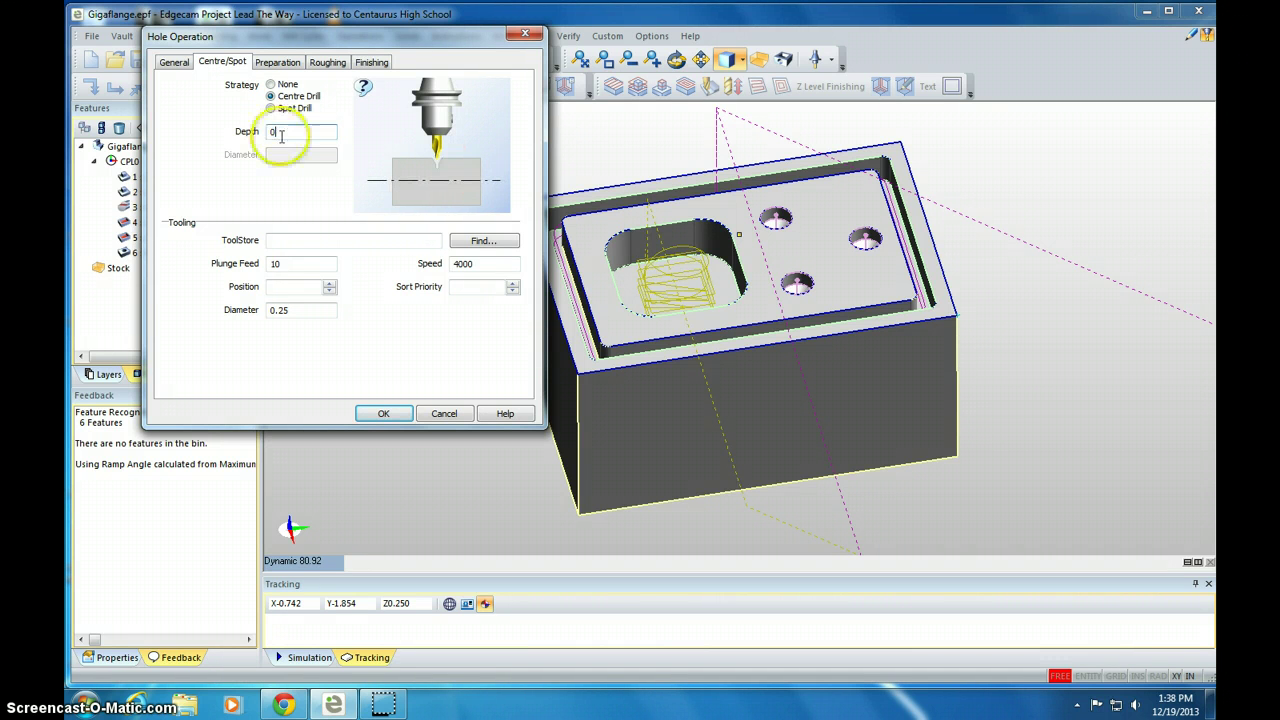
click(296, 265)
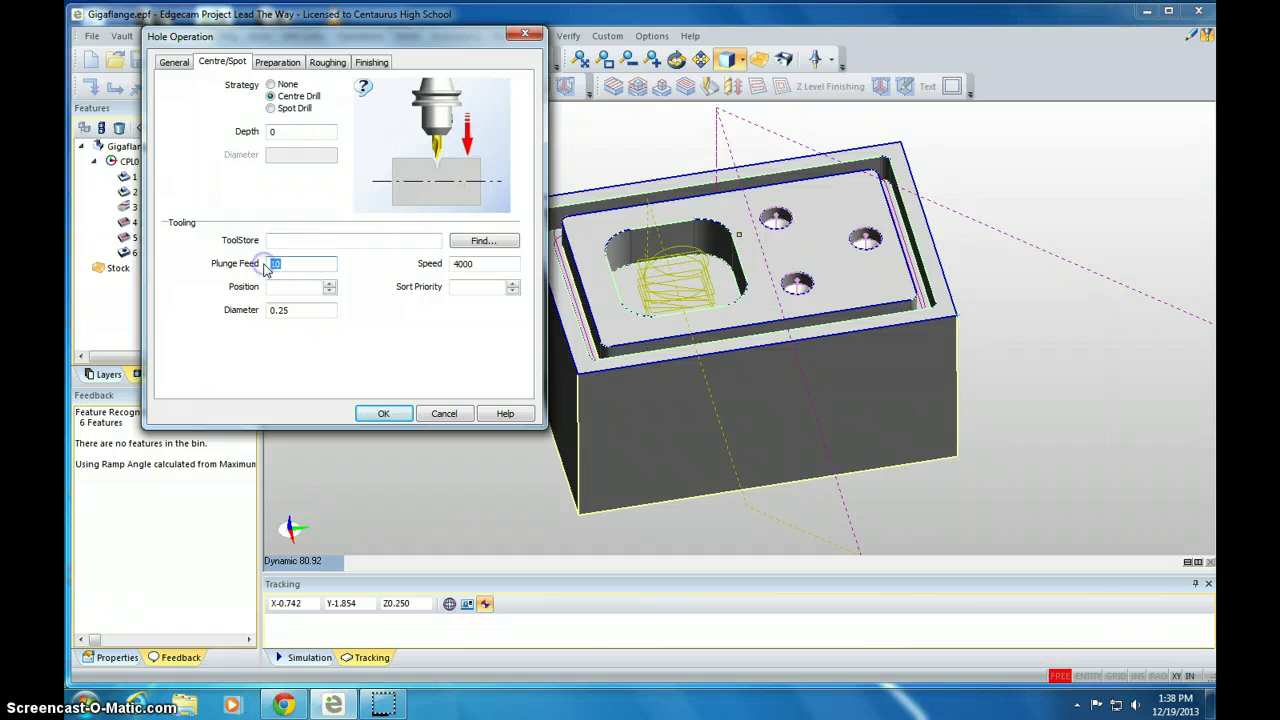
click(291, 314)
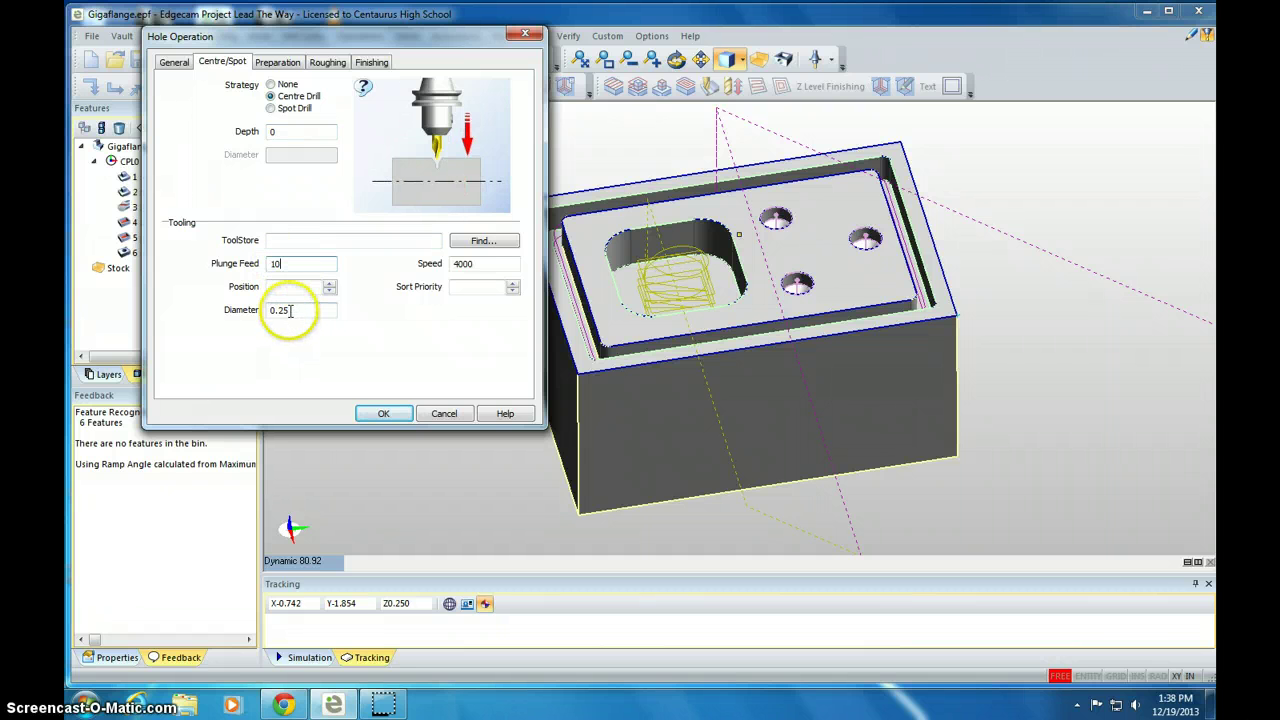
click(481, 263)
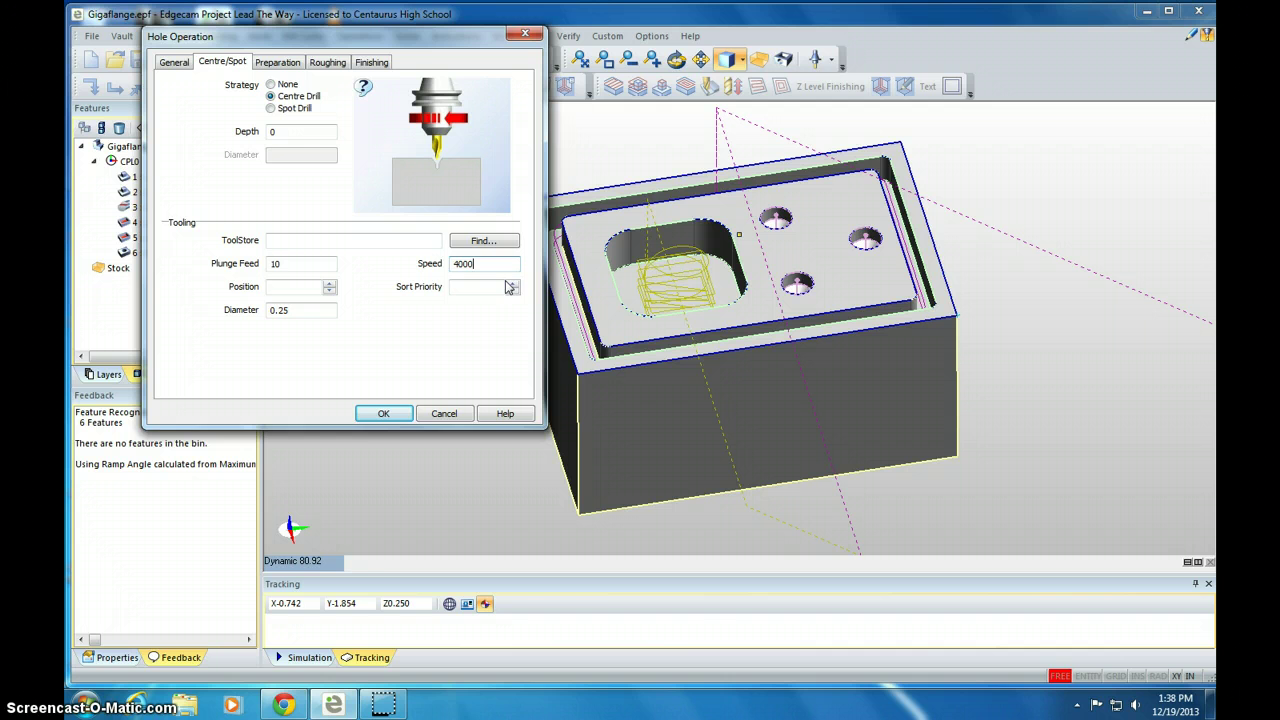
click(384, 410)
click(570, 405)
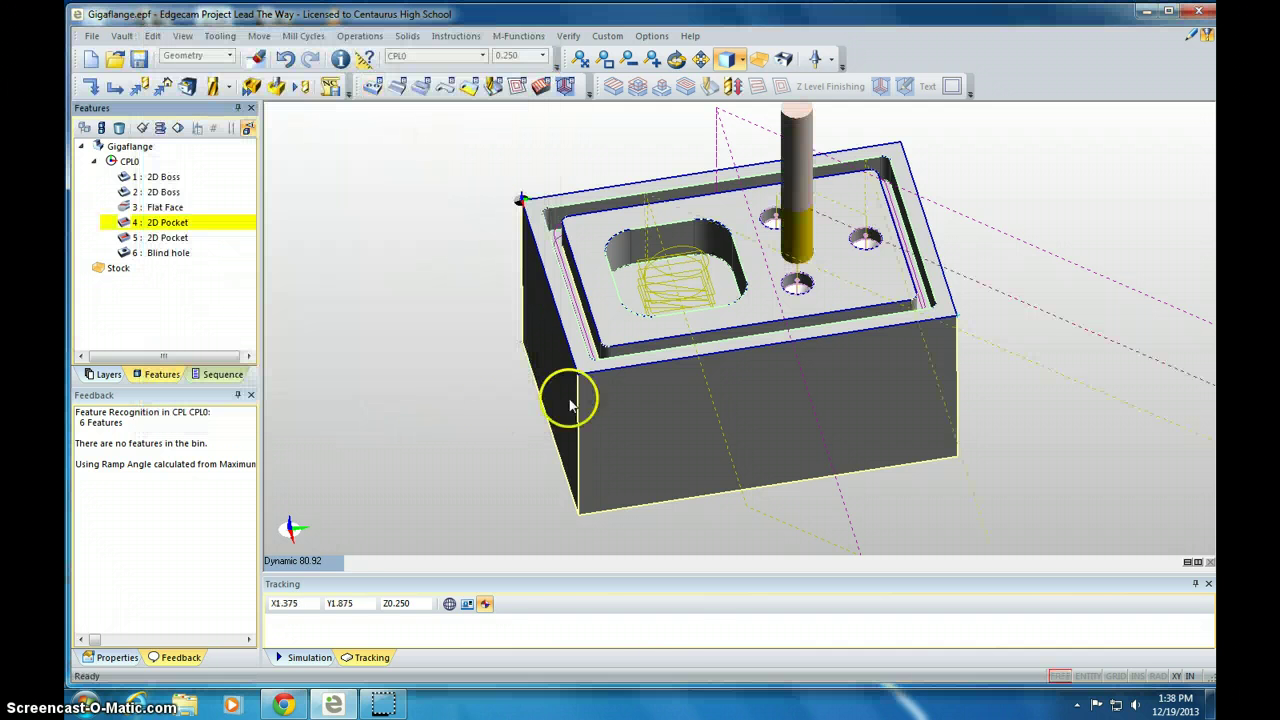
Launch Simulate Machining to load the profiling, roughing and drilling operations on the stock.
click(797, 245)
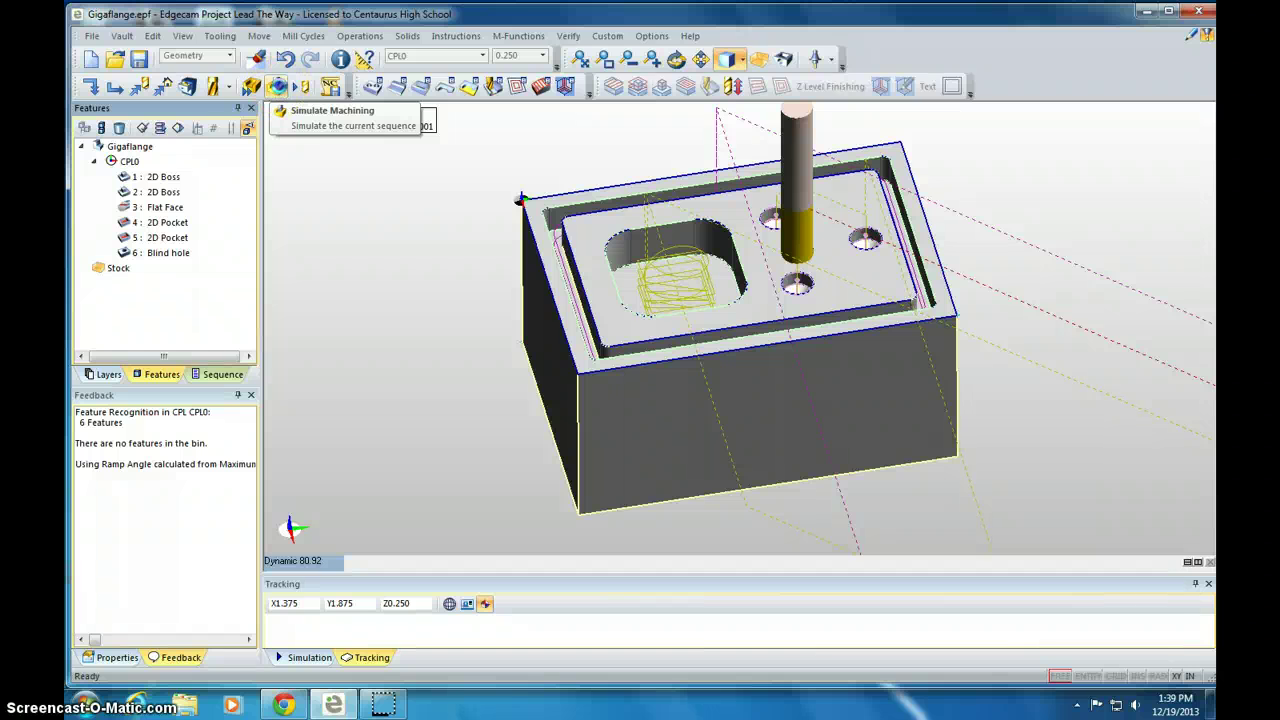
click(277, 87)
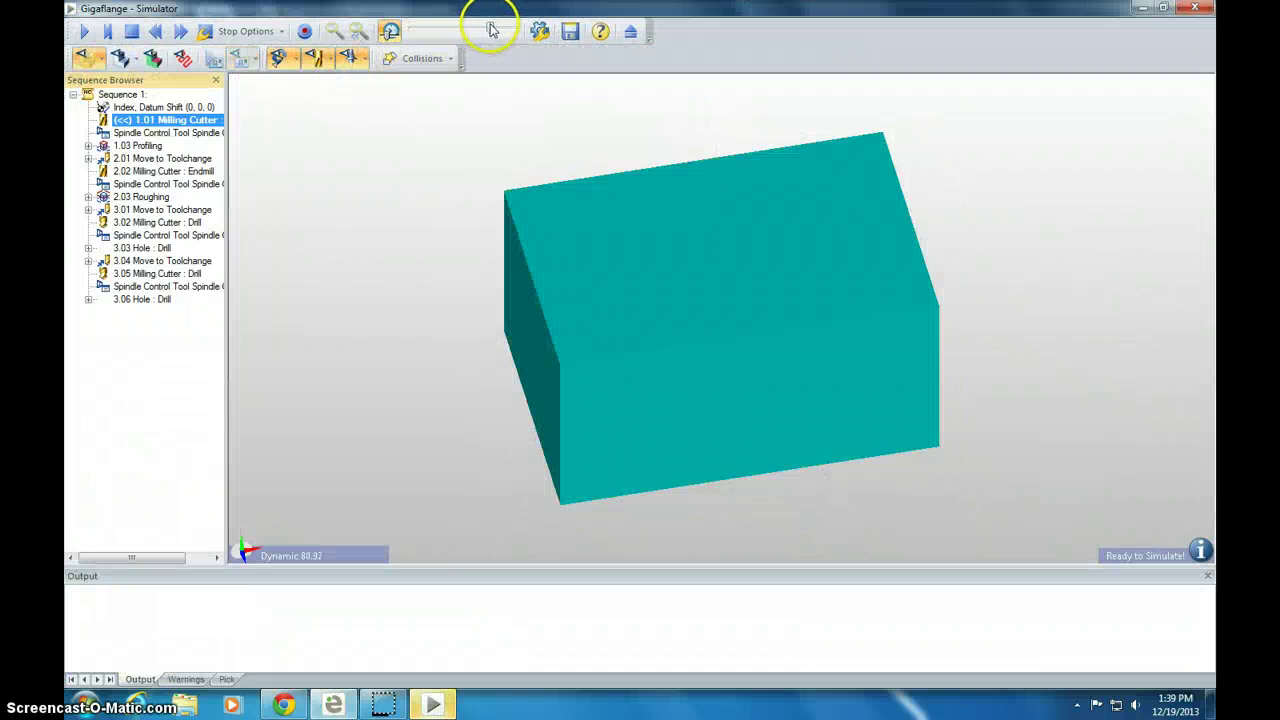
Run the simulation through the whole job, then rotate to inspect the profile, pocket and three holes.
click(85, 33)
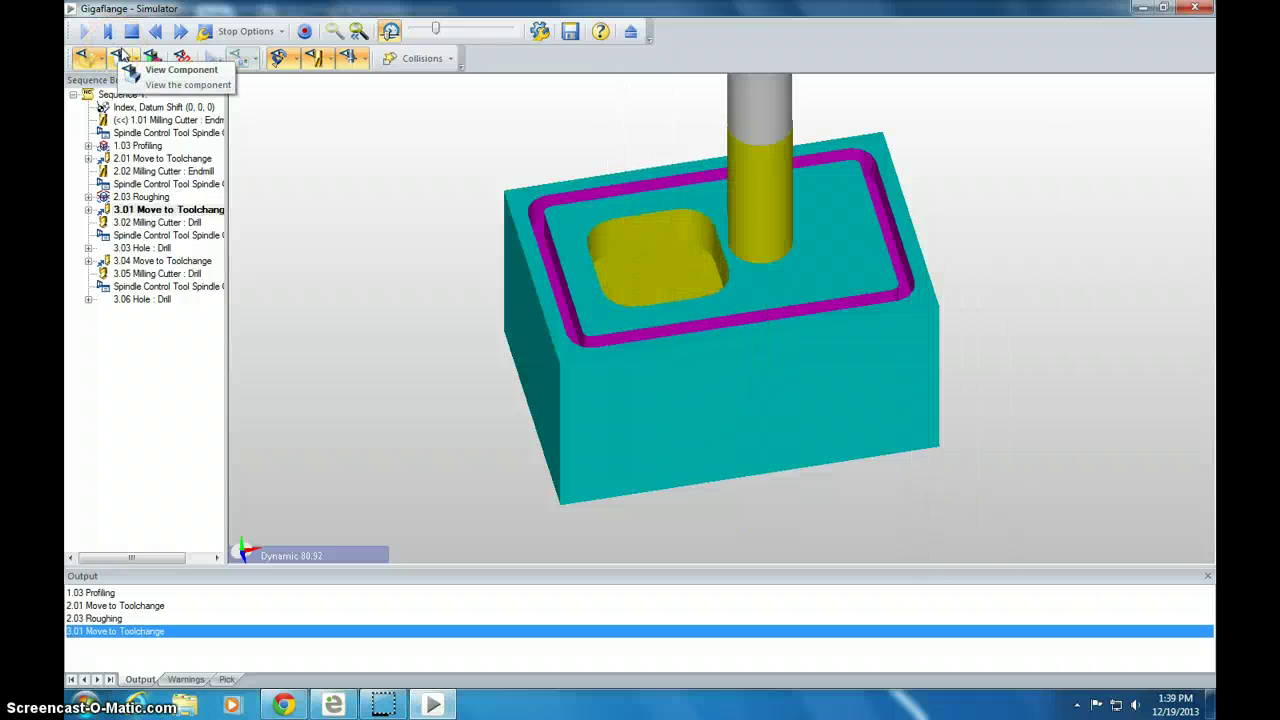
click(152, 60)
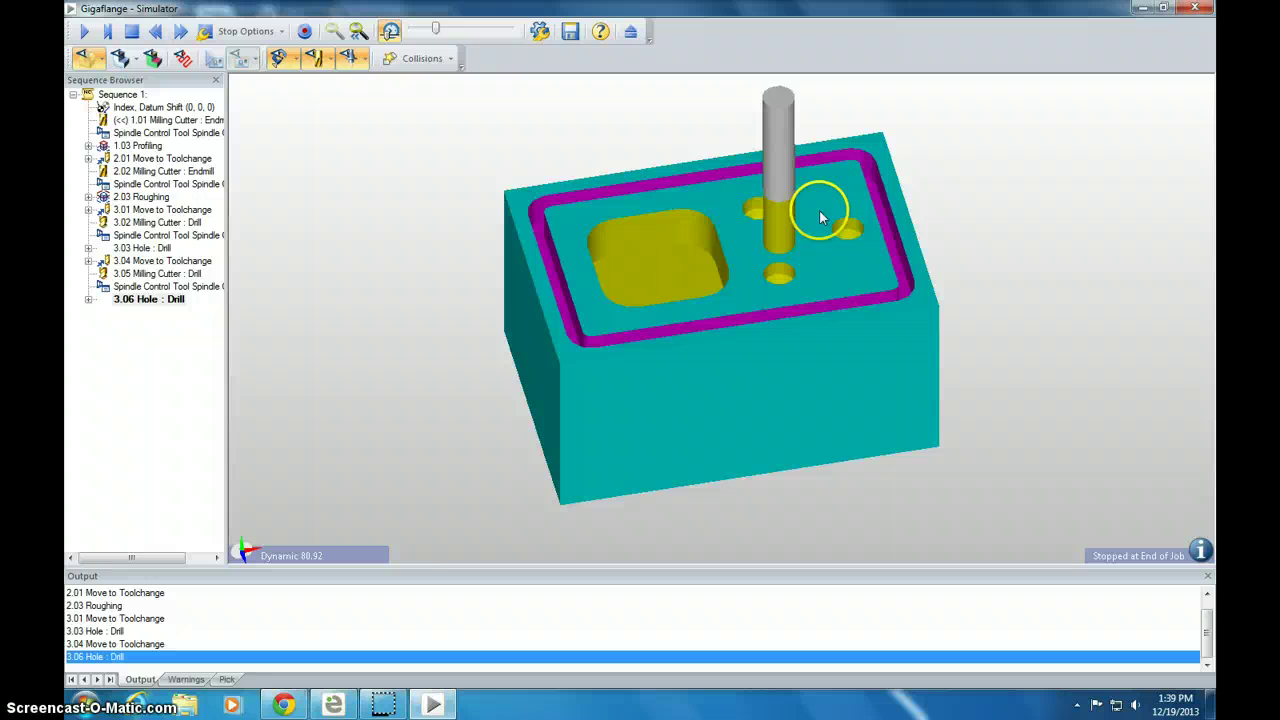
drag(606, 268, 548, 222)
drag(632, 228, 763, 242)
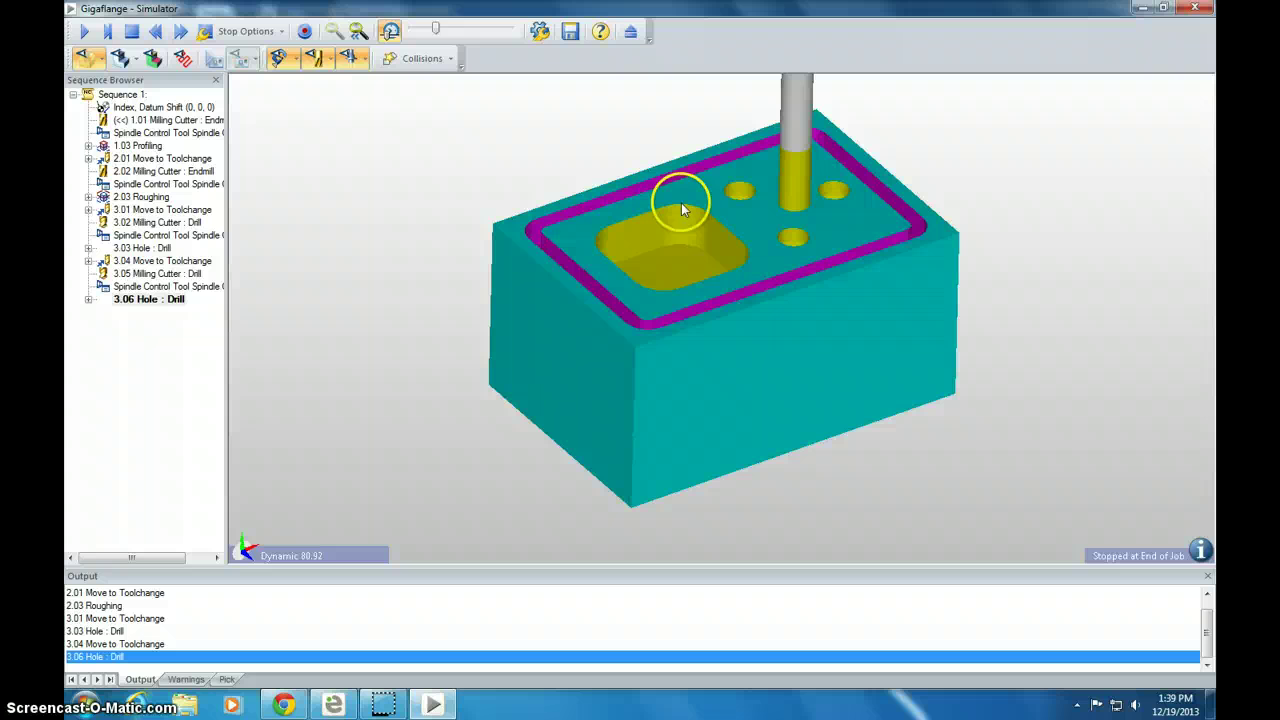